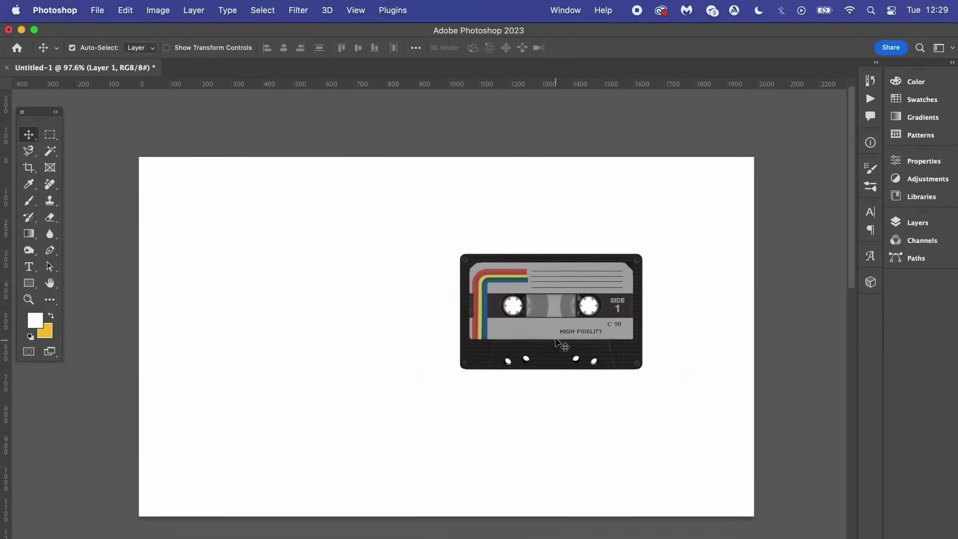
# Step: Show the Layers panel with its single cassette layer and look through the Select menu
pyautogui.click(915, 221)
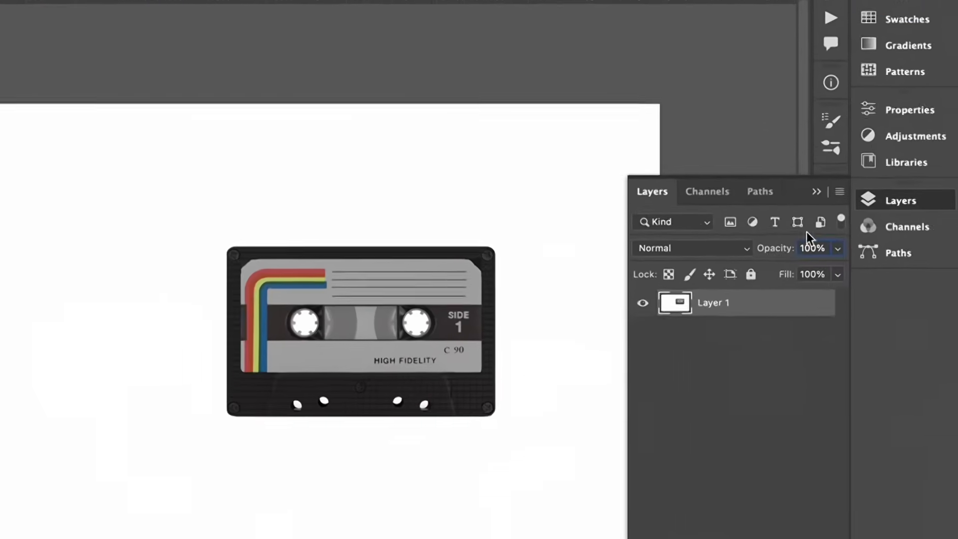
pyautogui.click(207, 7)
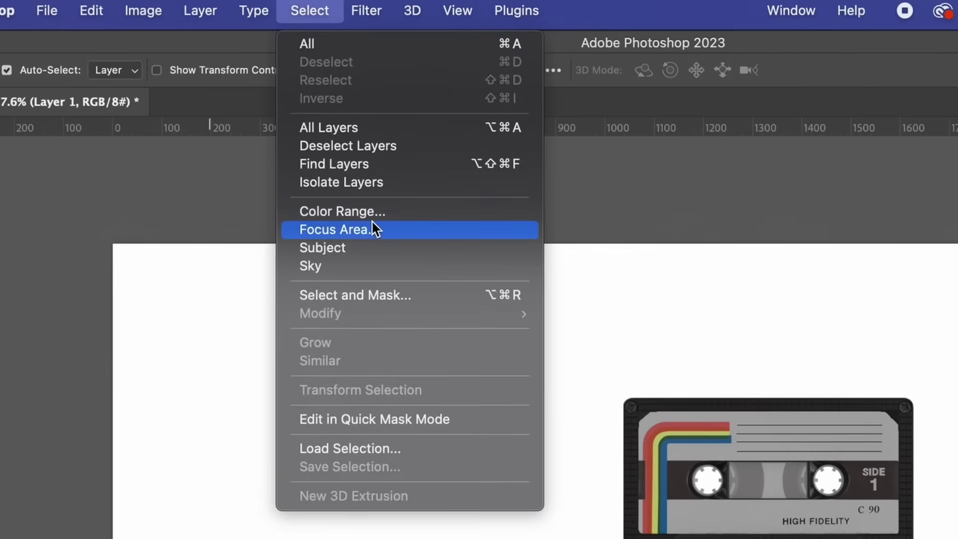
pyautogui.click(758, 473)
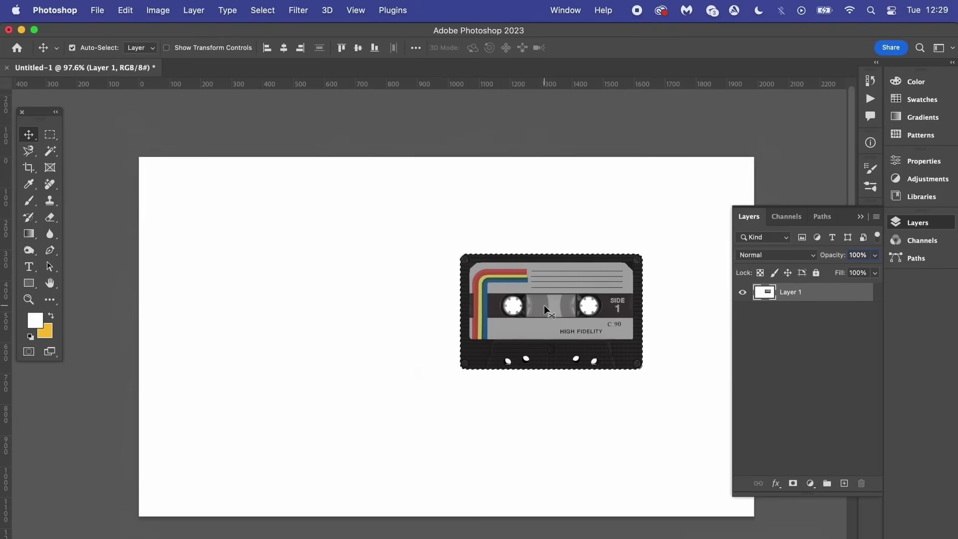
pyautogui.moveTo(550, 313)
pyautogui.mouseDown()
pyautogui.moveTo(366, 299)
pyautogui.moveTo(374, 419)
pyautogui.moveTo(517, 408)
pyautogui.moveTo(564, 347)
pyautogui.mouseUp()
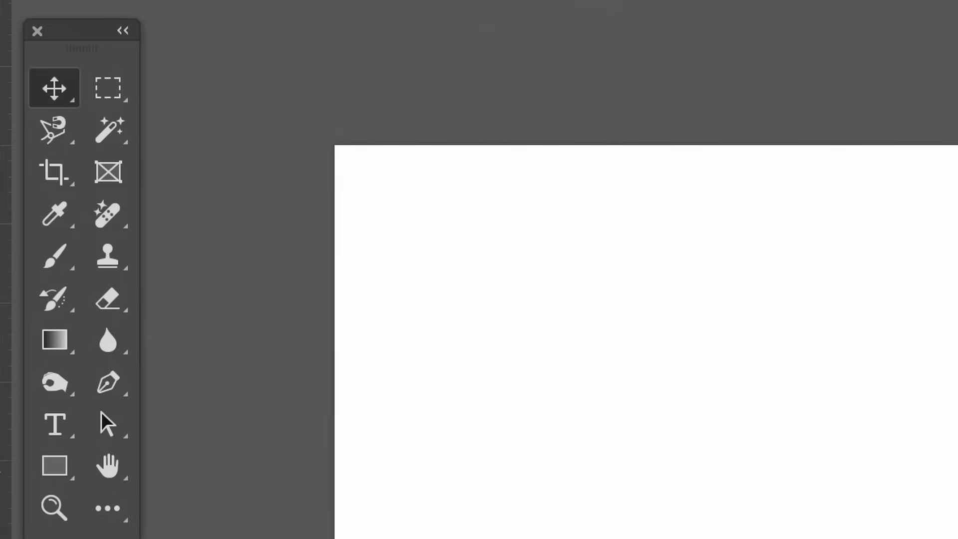
# Step: Draw a rectangular marquee selection around the whole cassette, then zoom back out
pyautogui.click(107, 92)
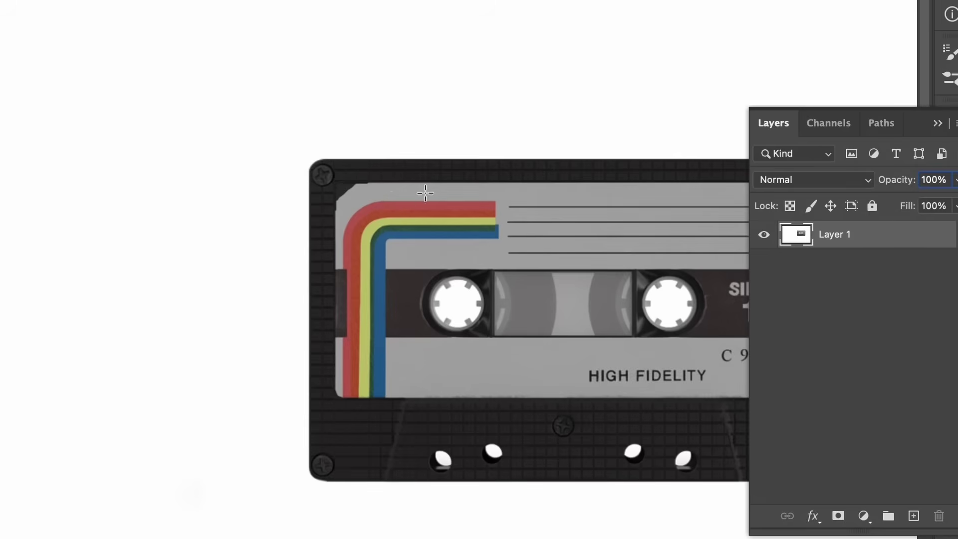
pyautogui.moveTo(425, 193)
pyautogui.mouseDown()
pyautogui.moveTo(199, 157)
pyautogui.moveTo(35, 146)
pyautogui.moveTo(537, 461)
pyautogui.mouseUp()
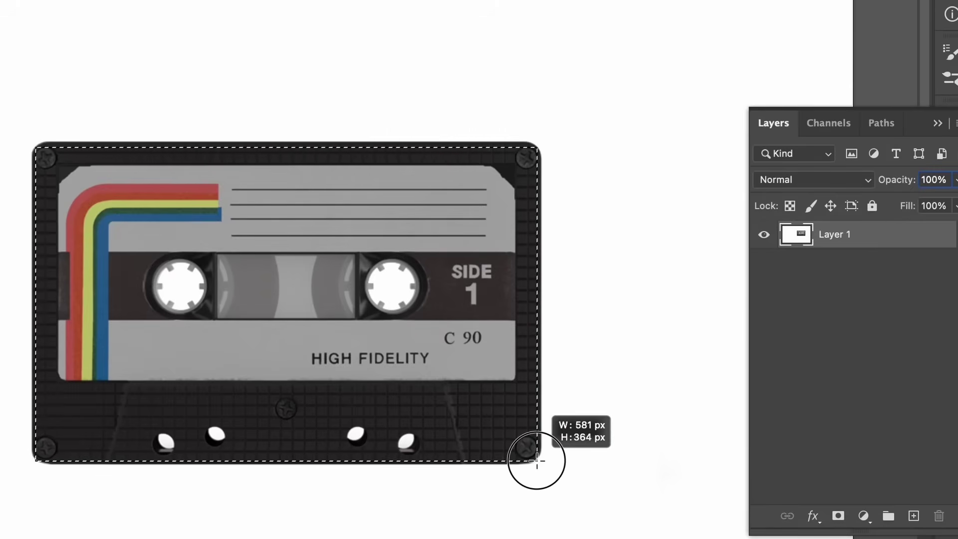
pyautogui.moveTo(537, 461); pyautogui.dragTo(536, 461)
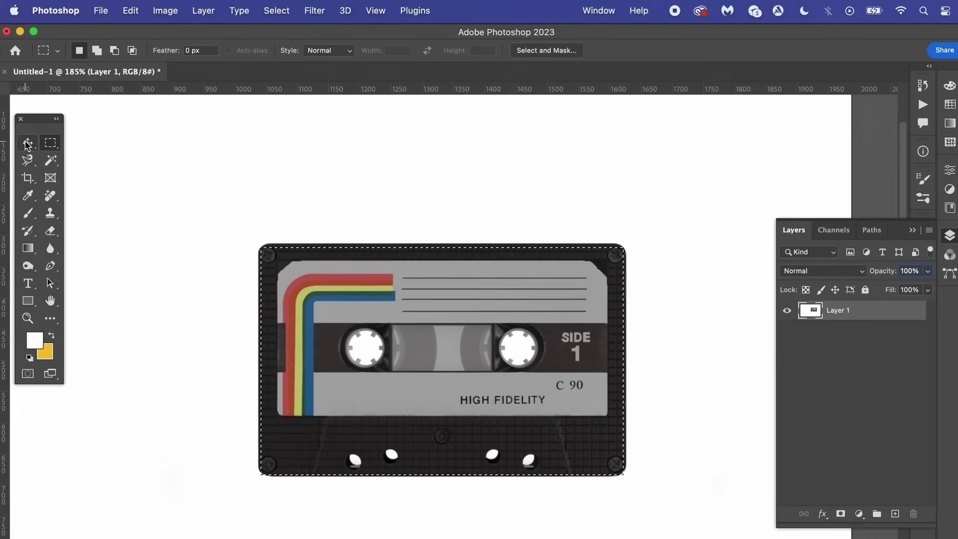
pyautogui.click(26, 142)
pyautogui.press('super+minus')
pyautogui.moveTo(337, 232); pyautogui.dragTo(507, 212)
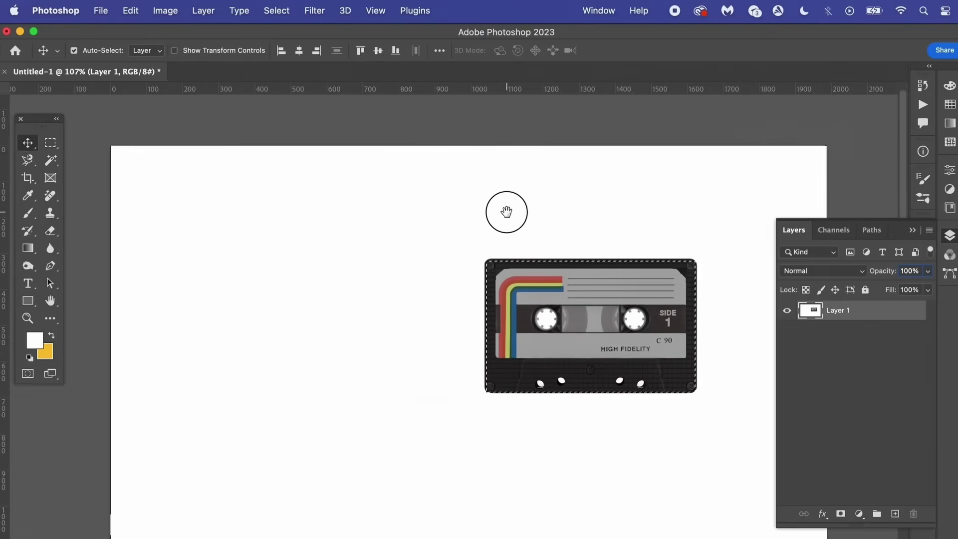
pyautogui.press('super+minus')
# Step: Define the selection as a new pattern named 'tape2'
pyautogui.click(133, 11)
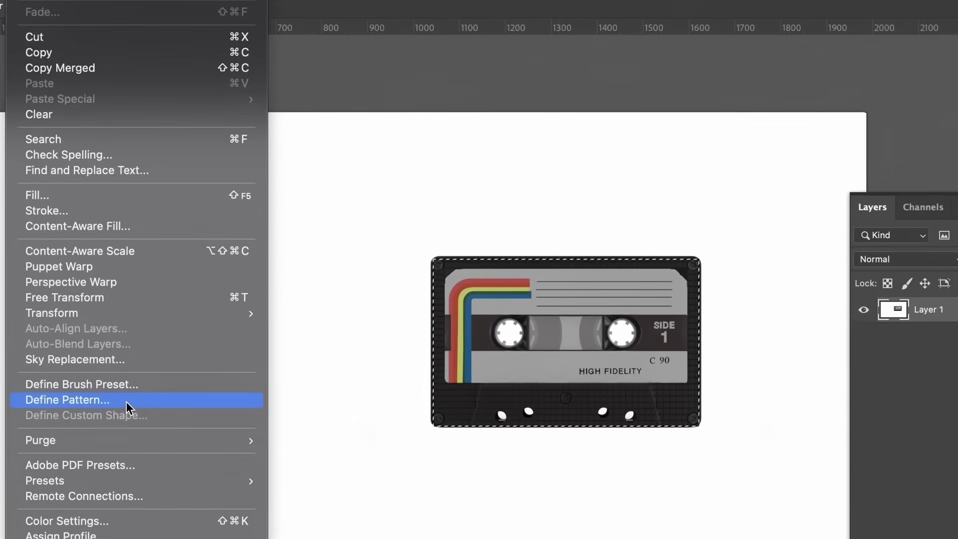
pyautogui.click(127, 402)
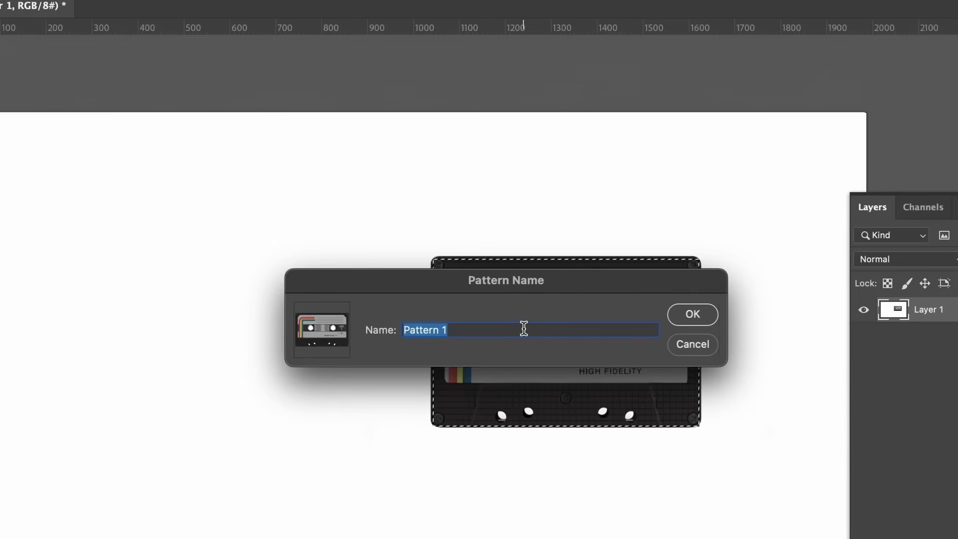
pyautogui.write('tape2')
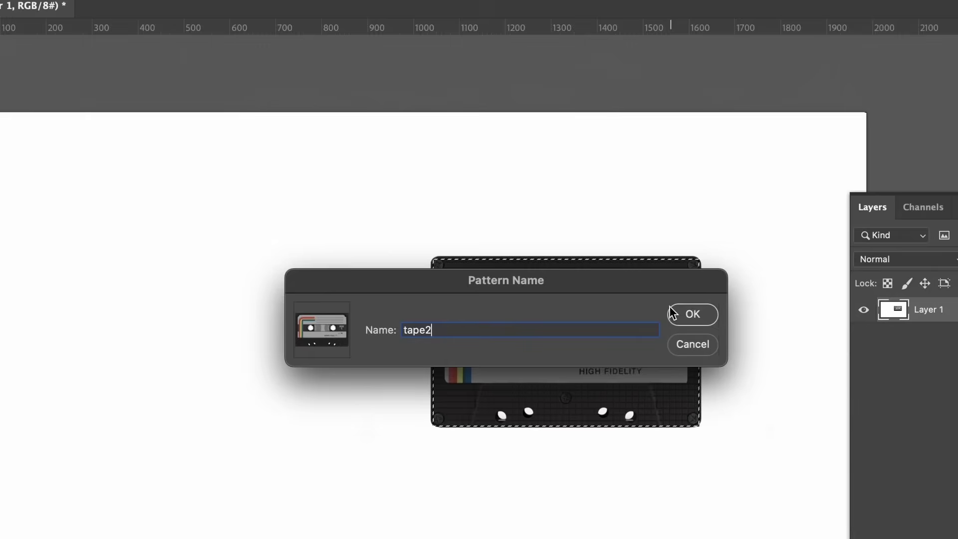
pyautogui.click(671, 310)
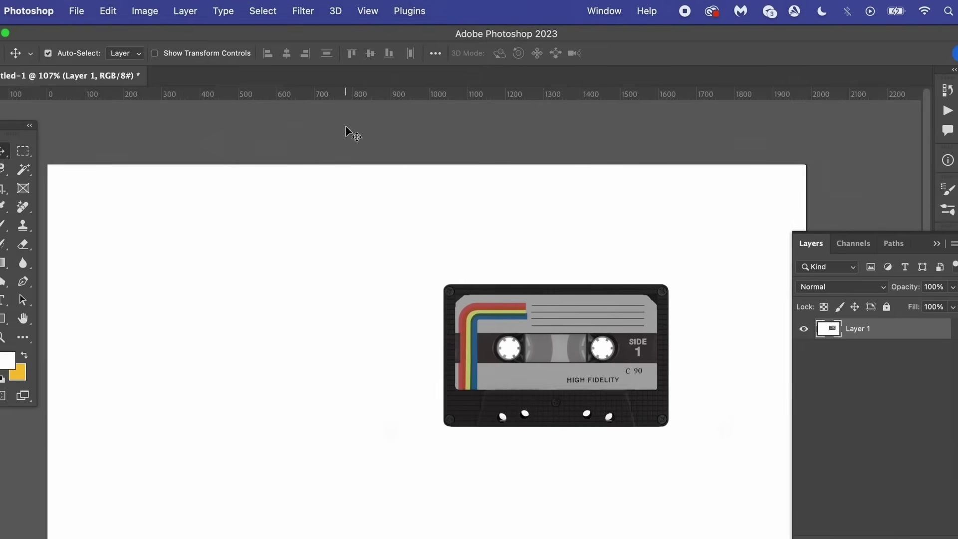
# Step: Open Edit > Fill with Contents set to Pattern
pyautogui.click(118, 9)
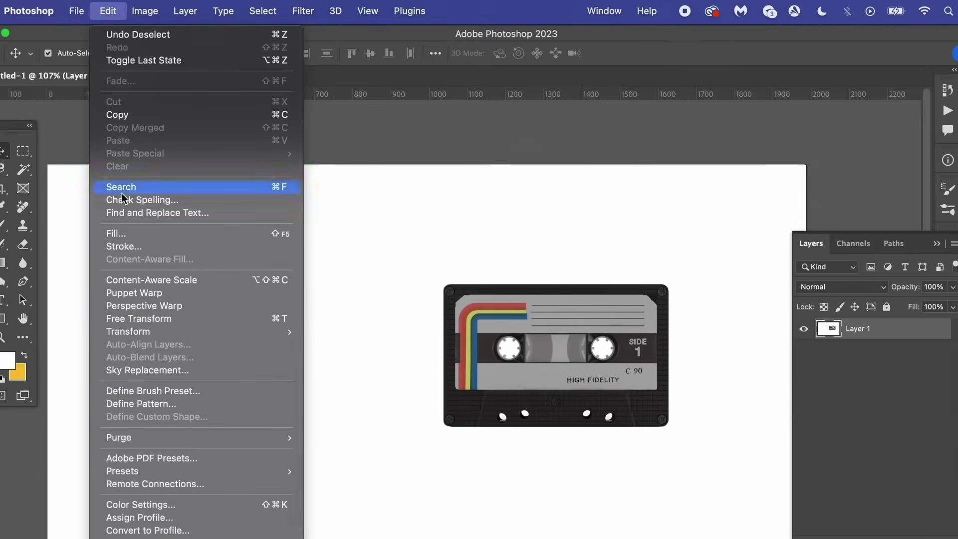
pyautogui.click(216, 238)
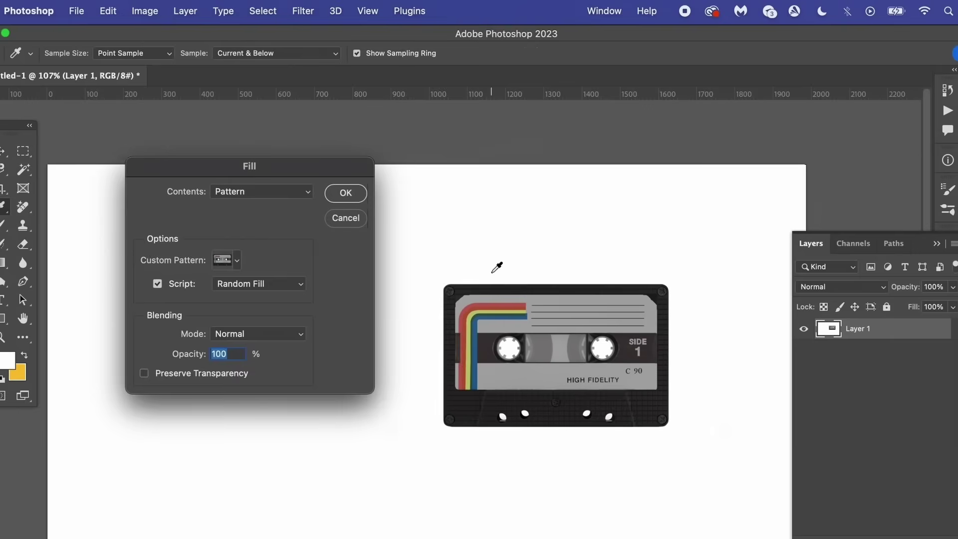
pyautogui.click(247, 159)
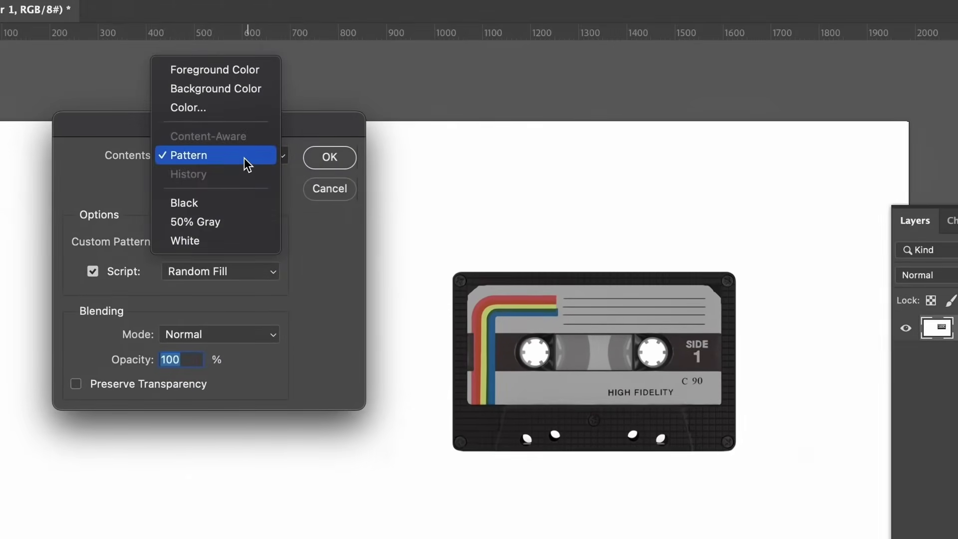
pyautogui.click(244, 158)
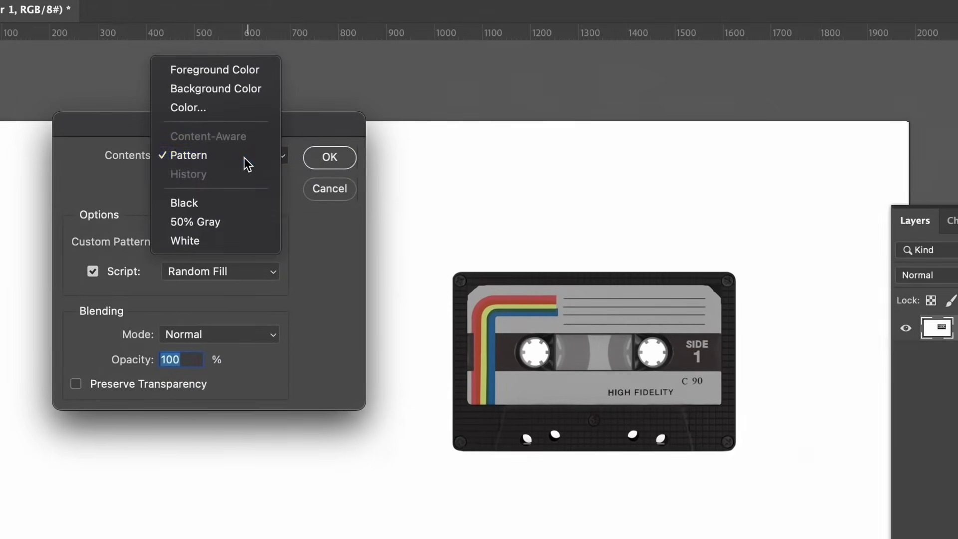
# Step: Choose the cassette pattern and enable scripted filling with Random Fill
pyautogui.click(193, 241)
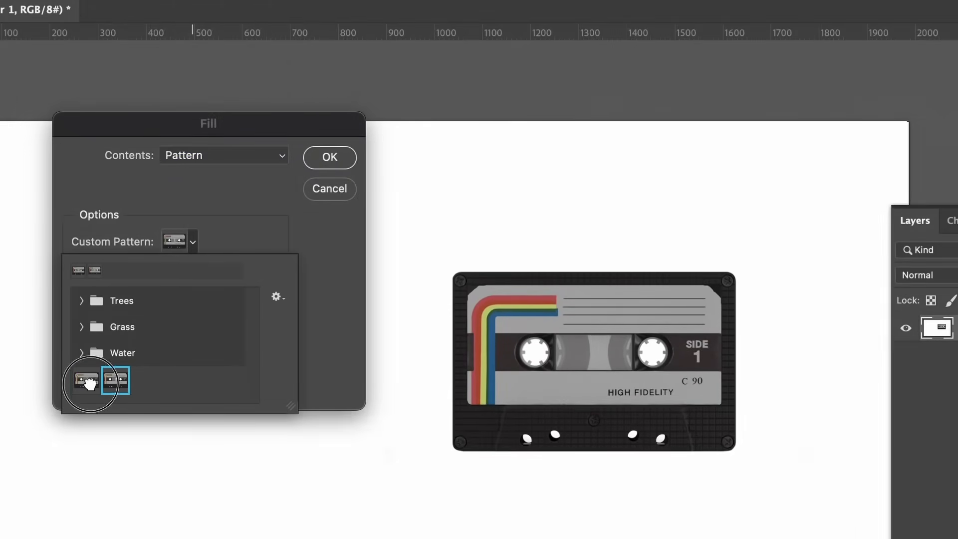
pyautogui.click(232, 182)
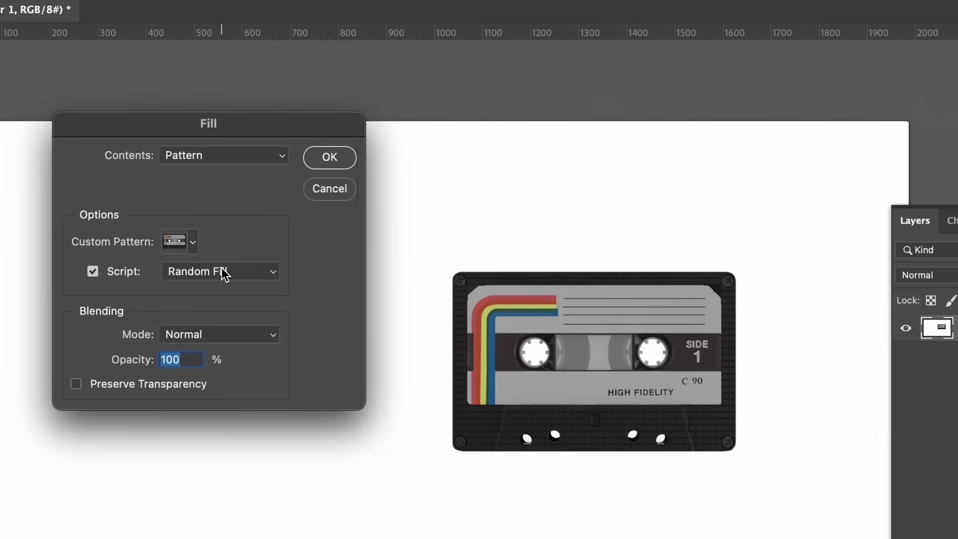
pyautogui.click(95, 271)
pyautogui.click(257, 274)
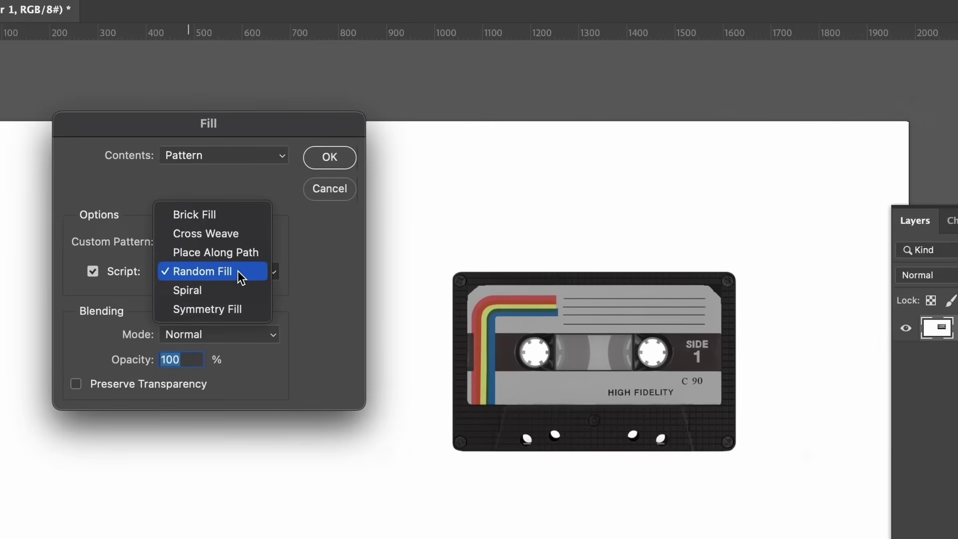
pyautogui.click(240, 277)
# Step: Apply Random Fill with density 4.9, minimum and maximum scale 1.42, and brightness randomness 0
pyautogui.click(322, 161)
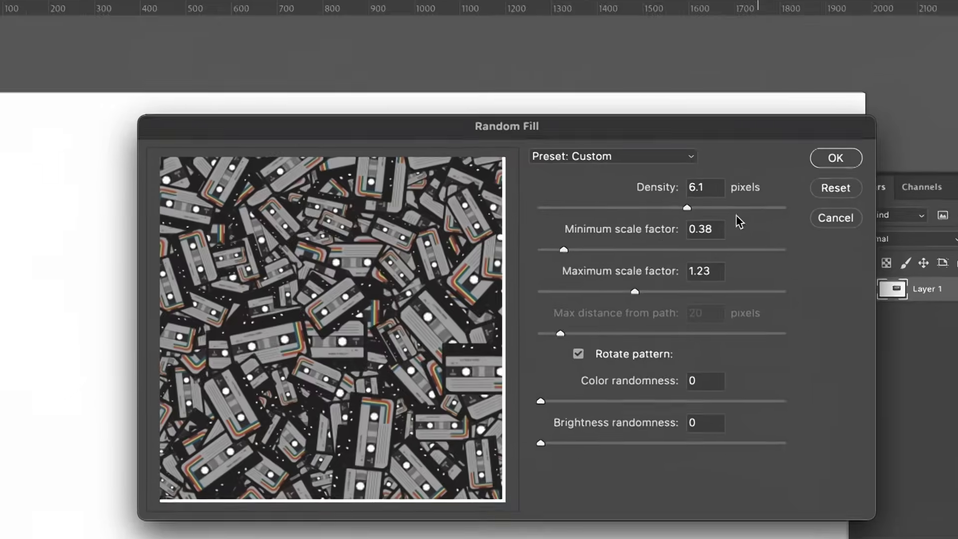
pyautogui.moveTo(651, 173); pyautogui.dragTo(622, 174)
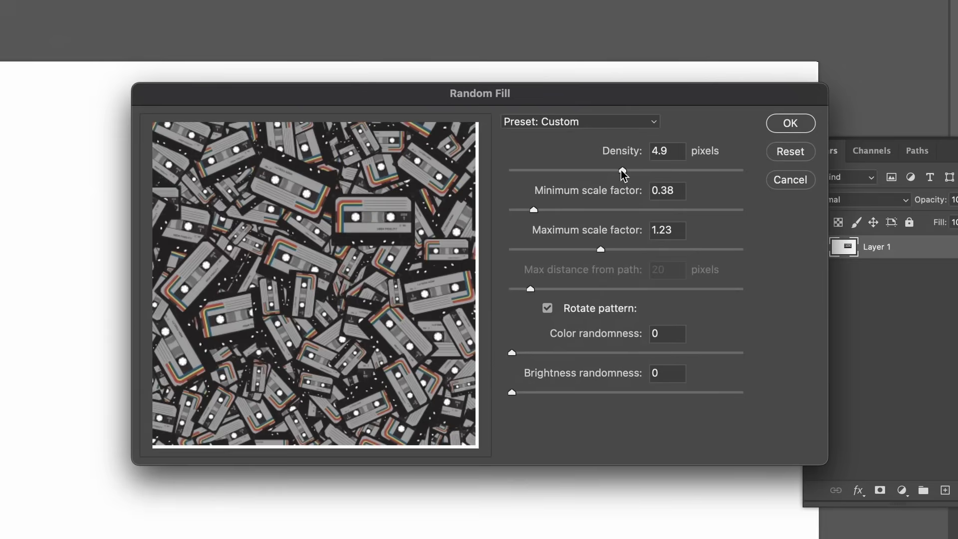
pyautogui.moveTo(551, 212)
pyautogui.mouseDown()
pyautogui.moveTo(629, 206)
pyautogui.moveTo(619, 210)
pyautogui.mouseUp()
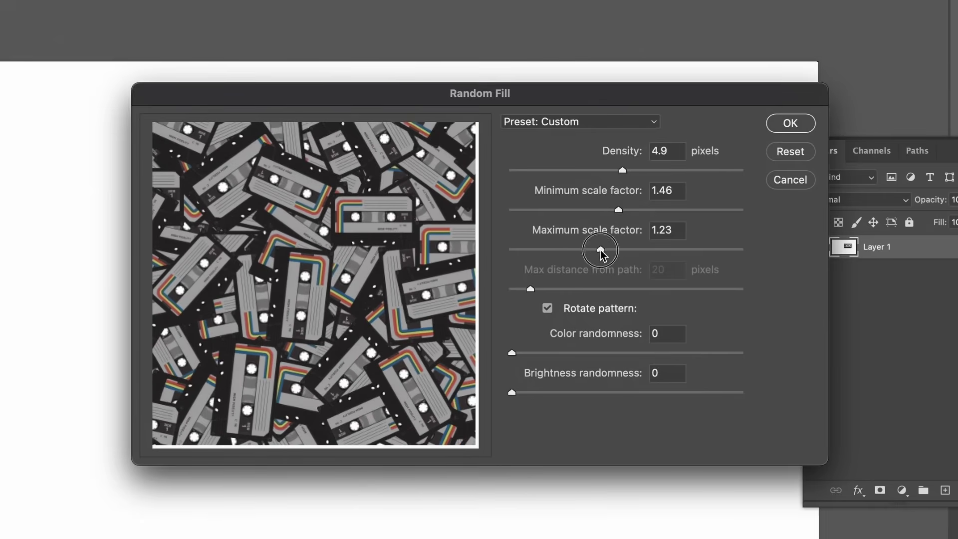
pyautogui.moveTo(600, 251)
pyautogui.mouseDown()
pyautogui.moveTo(586, 252)
pyautogui.moveTo(616, 246)
pyautogui.mouseUp()
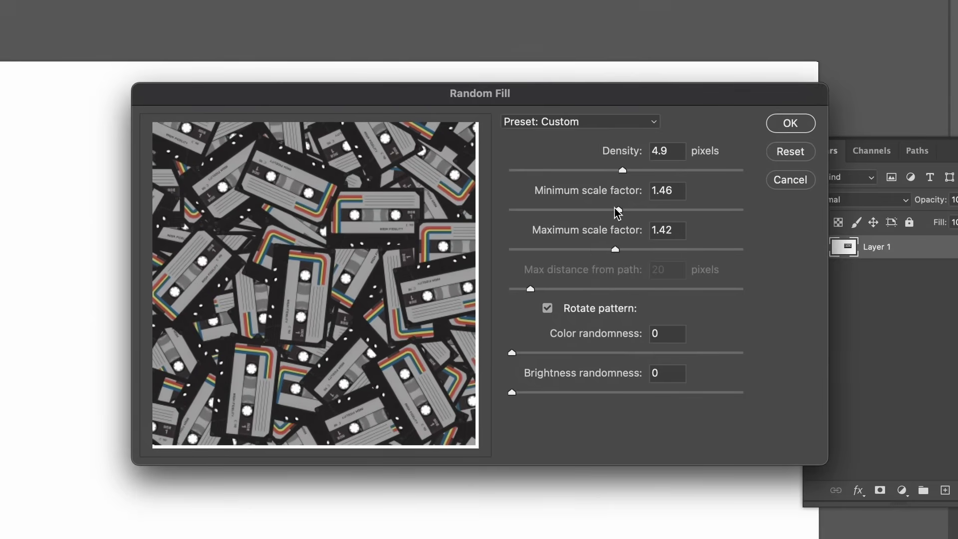
pyautogui.moveTo(616, 209); pyautogui.dragTo(614, 214)
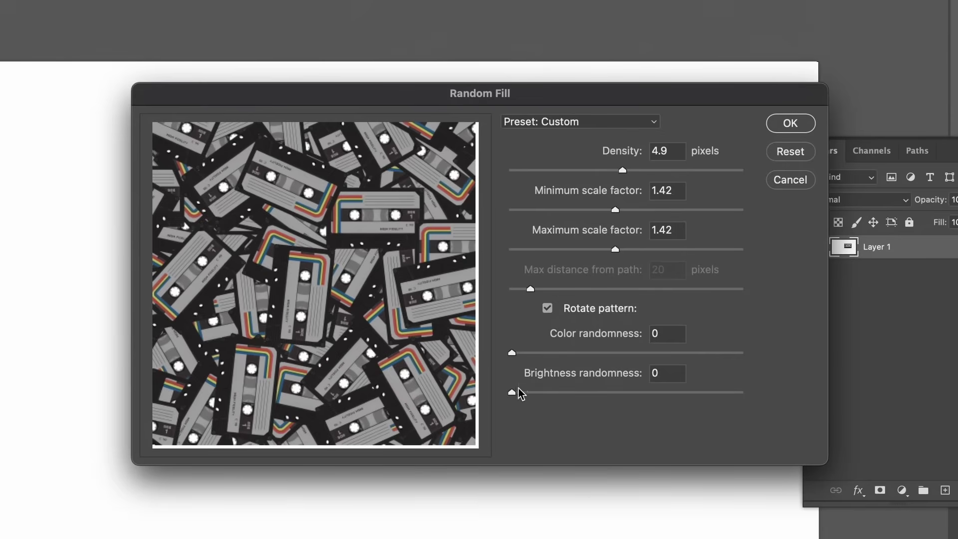
pyautogui.moveTo(538, 394); pyautogui.dragTo(496, 396)
pyautogui.click(785, 125)
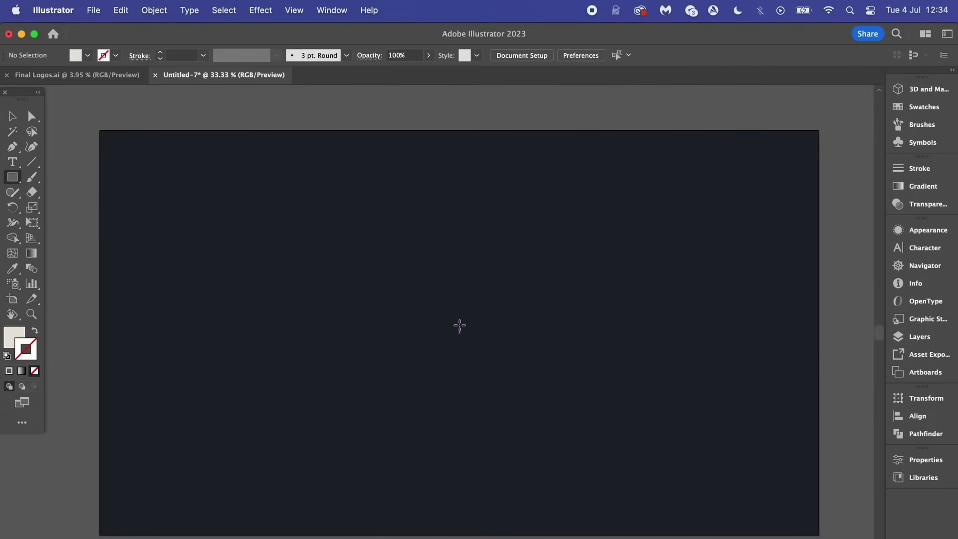
# Step: Draw a square, apply Object > Repeat > Mirror, and rotate it 45° onto the mirror axis
pyautogui.moveTo(459, 332); pyautogui.dragTo(549, 422)
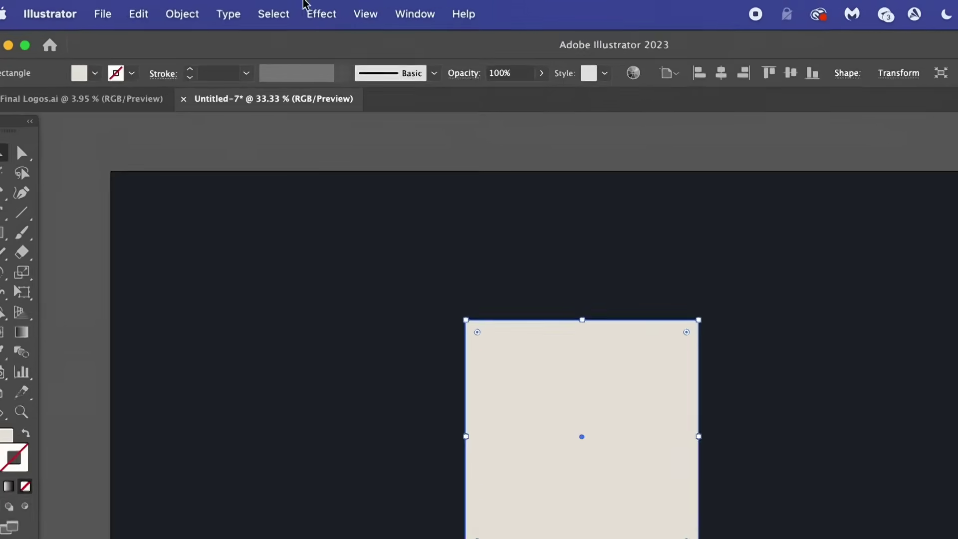
pyautogui.click(154, 9)
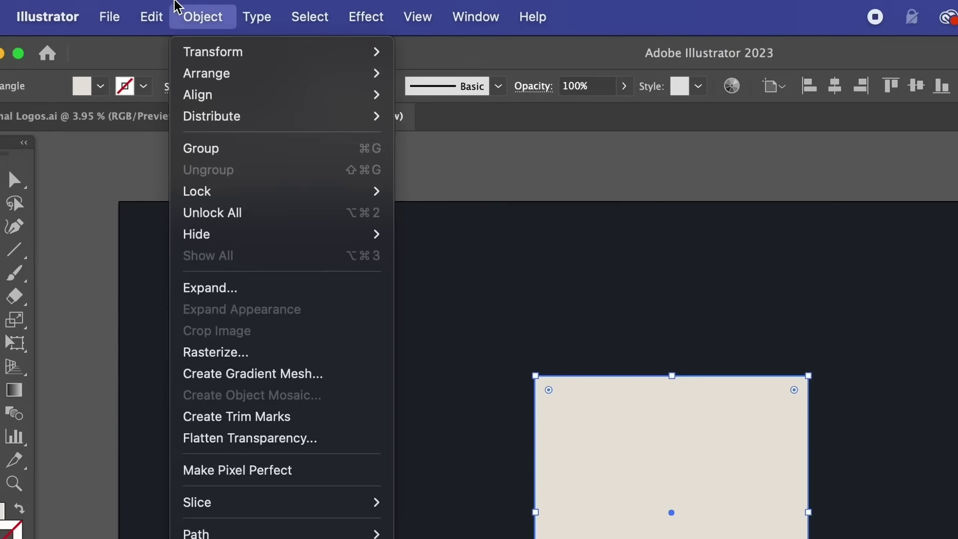
pyautogui.moveTo(203, 257)
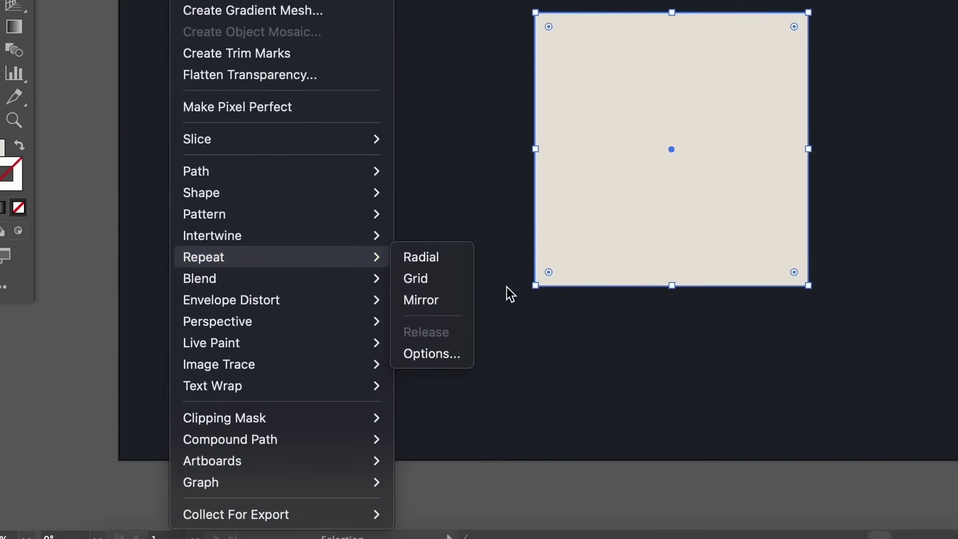
pyautogui.click(459, 299)
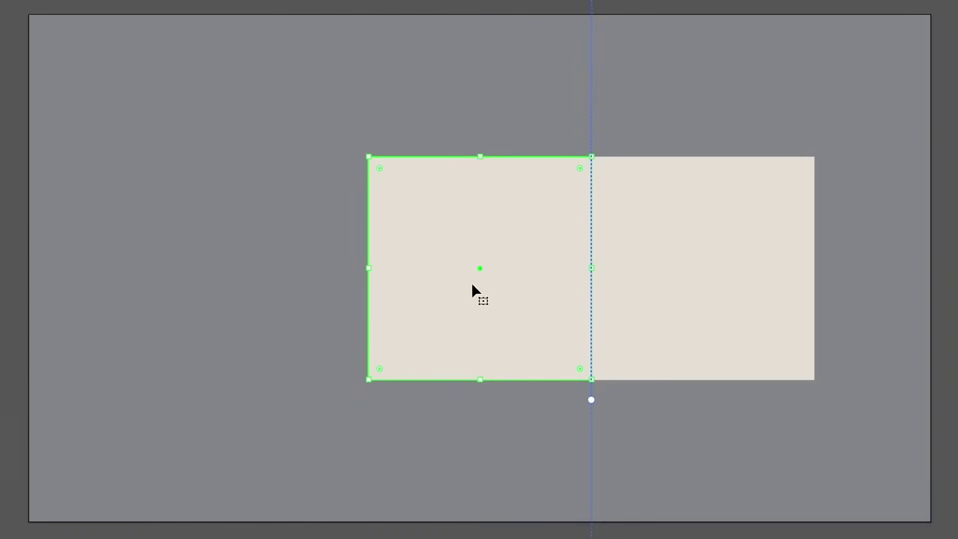
pyautogui.moveTo(511, 259); pyautogui.dragTo(520, 280)
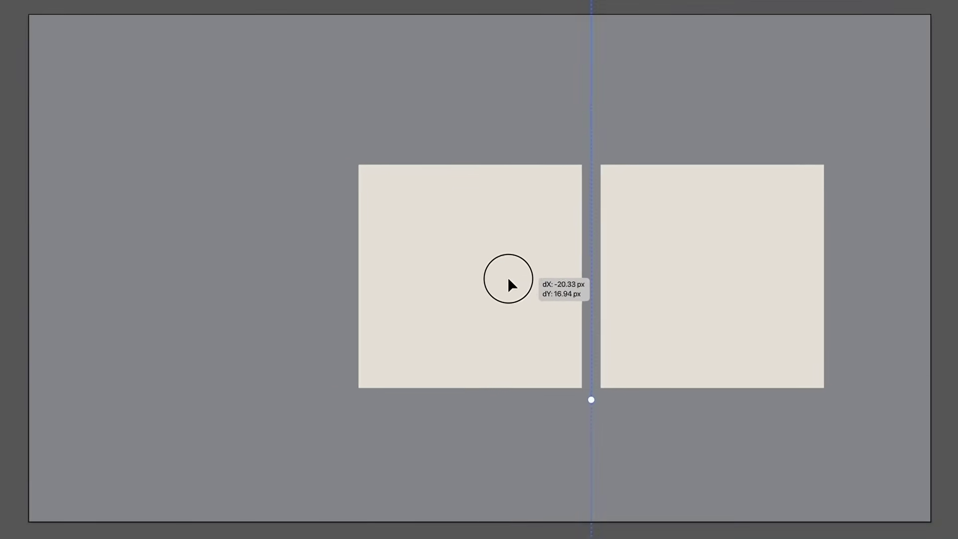
pyautogui.moveTo(520, 281); pyautogui.dragTo(519, 277)
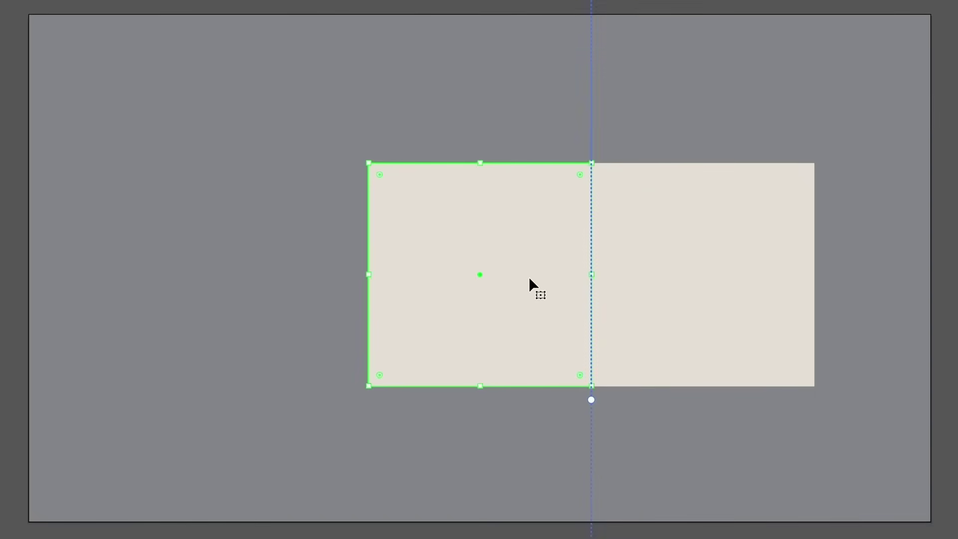
pyautogui.moveTo(591, 388); pyautogui.dragTo(646, 290)
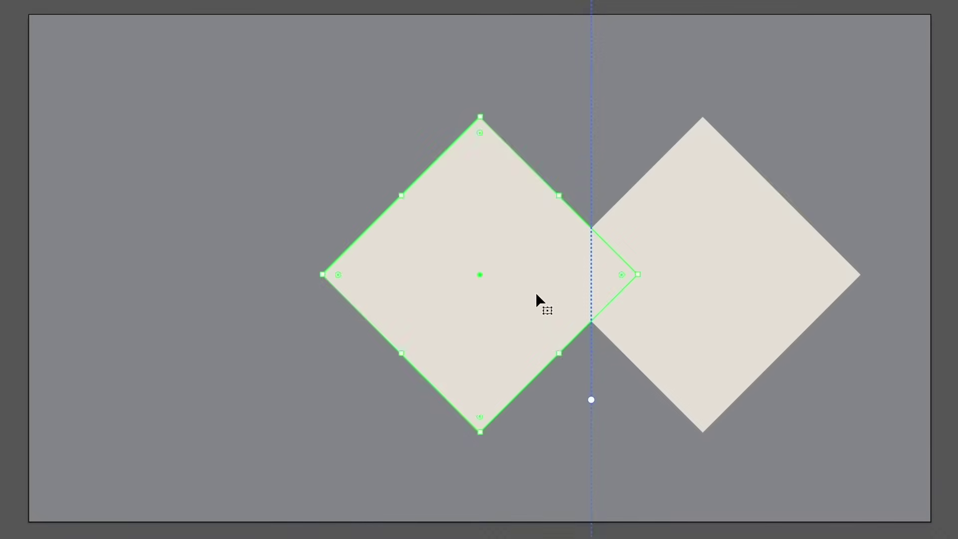
pyautogui.moveTo(534, 302); pyautogui.dragTo(647, 304)
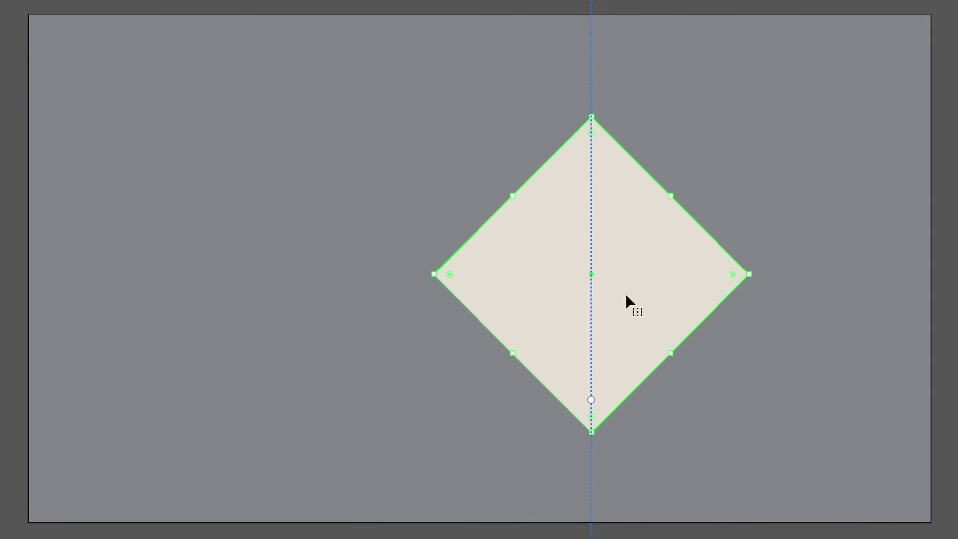
# Step: Pull the top vertex down to notch the diamond and centre it on the artboard
pyautogui.moveTo(592, 118)
pyautogui.mouseDown()
pyautogui.moveTo(530, 245)
pyautogui.moveTo(489, 181)
pyautogui.moveTo(521, 148)
pyautogui.mouseUp()
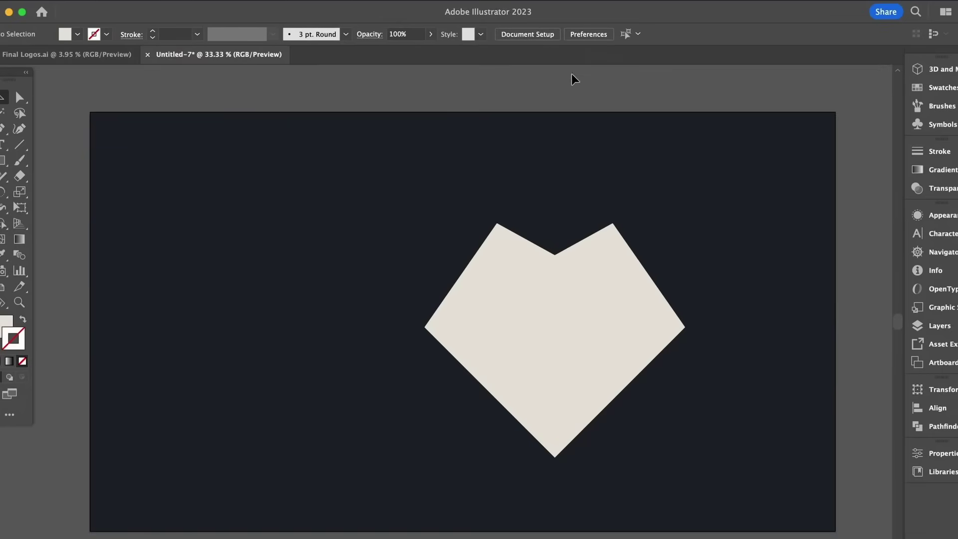
pyautogui.moveTo(577, 304); pyautogui.dragTo(493, 304)
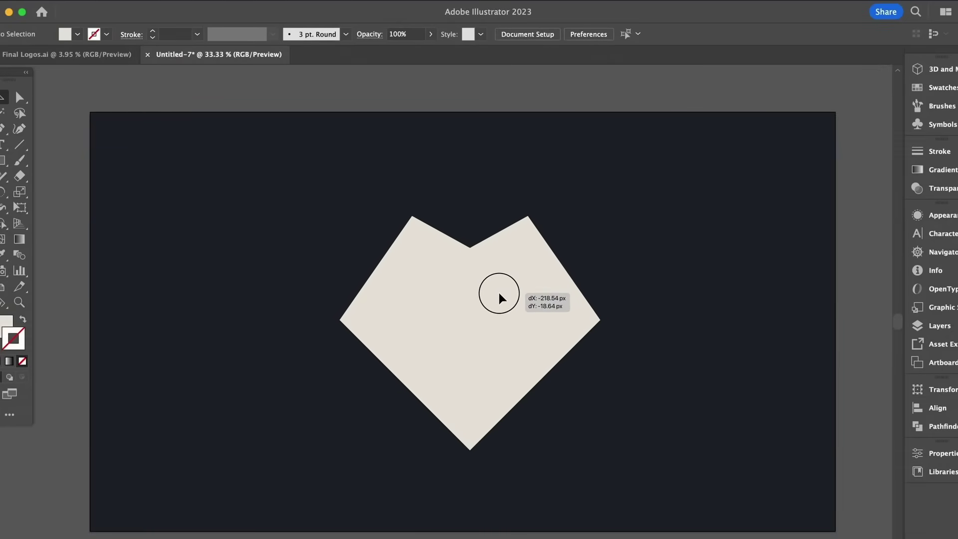
pyautogui.click(688, 247)
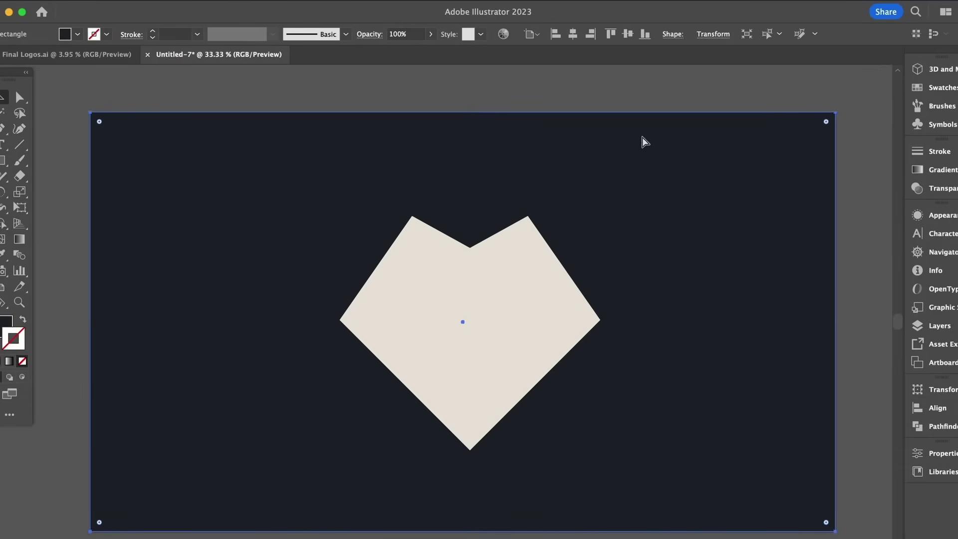
pyautogui.press('super+2')
pyautogui.moveTo(509, 321); pyautogui.dragTo(504, 306)
pyautogui.click(686, 277)
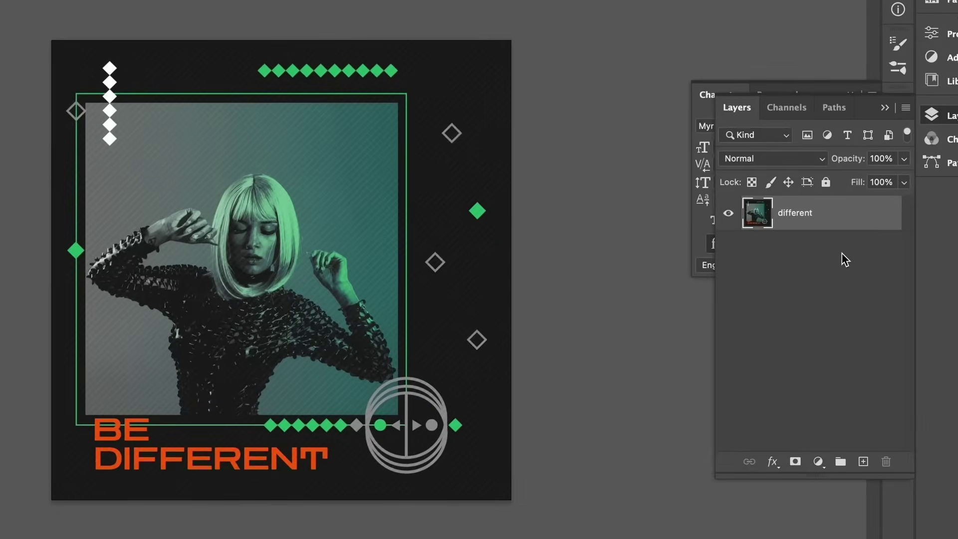
# Step: Duplicate the poster layer, run Select > Subject, and add her raised fingers with Quick Selection
pyautogui.hotkey('ctrl', 'j')
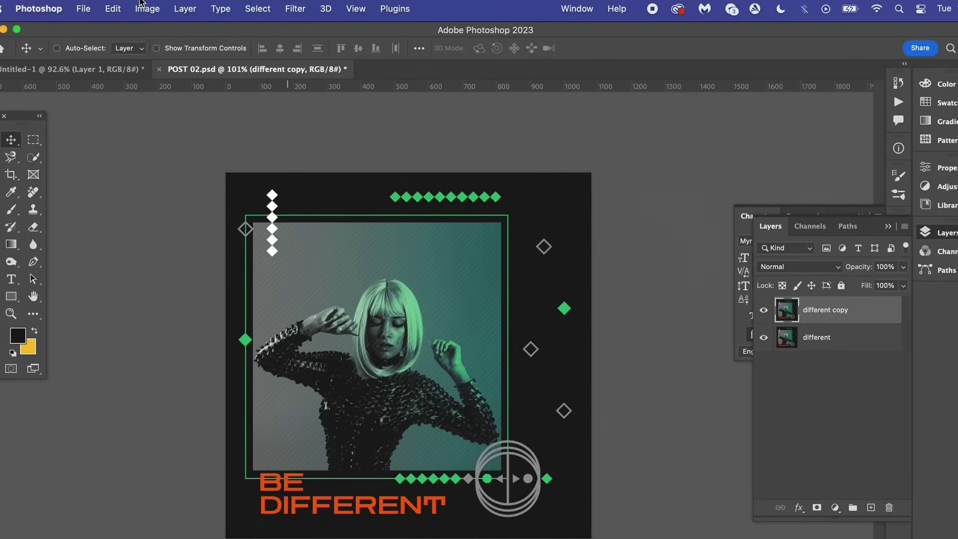
pyautogui.click(140, 6)
pyautogui.moveTo(220, 8)
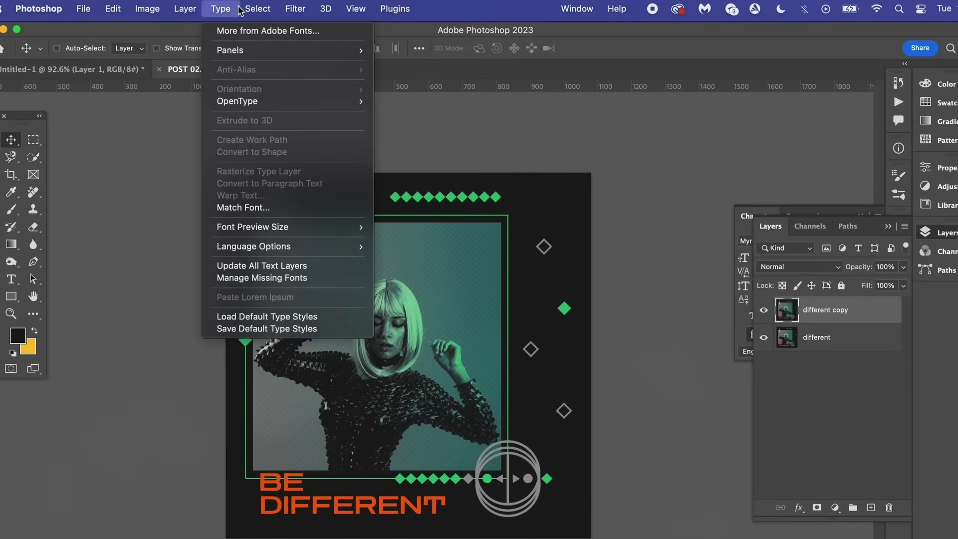
pyautogui.click(292, 166)
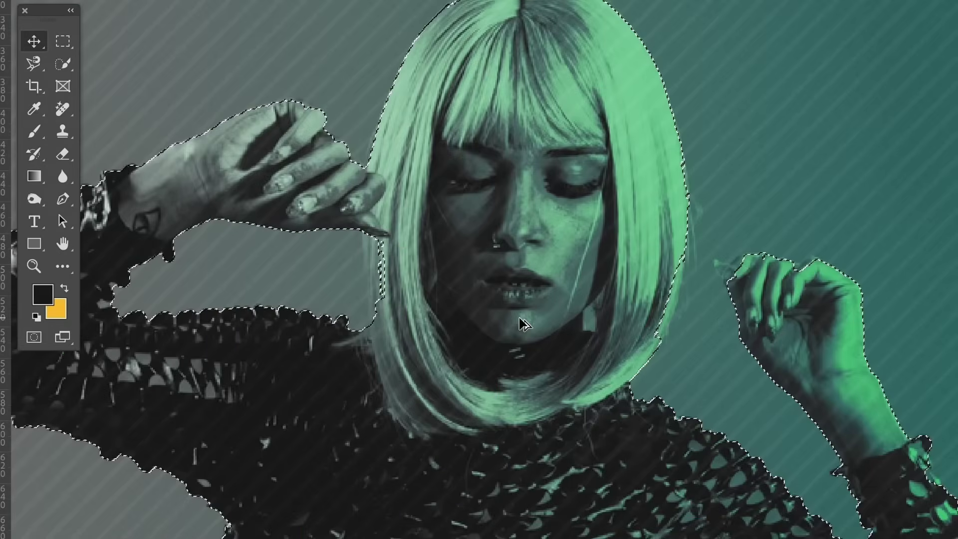
pyautogui.scroll(2, 524, 128)
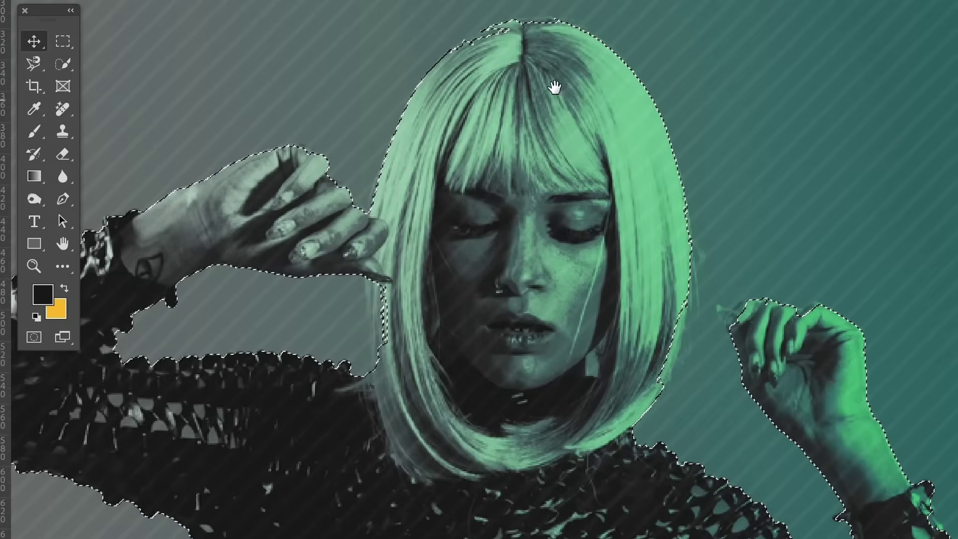
pyautogui.click(63, 64)
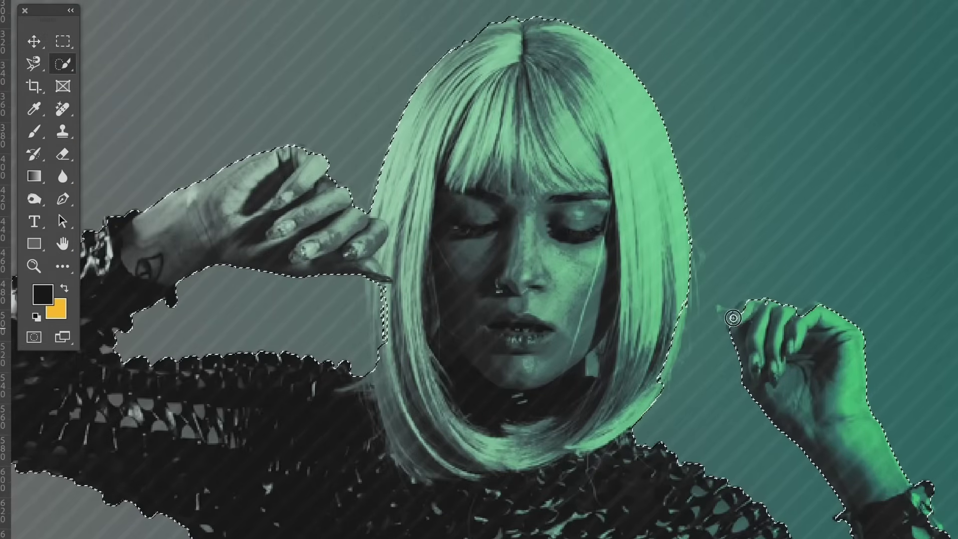
pyautogui.moveTo(737, 314); pyautogui.dragTo(771, 408)
pyautogui.scroll(-2, 772, 409)
pyautogui.scroll(-3, 547, 284)
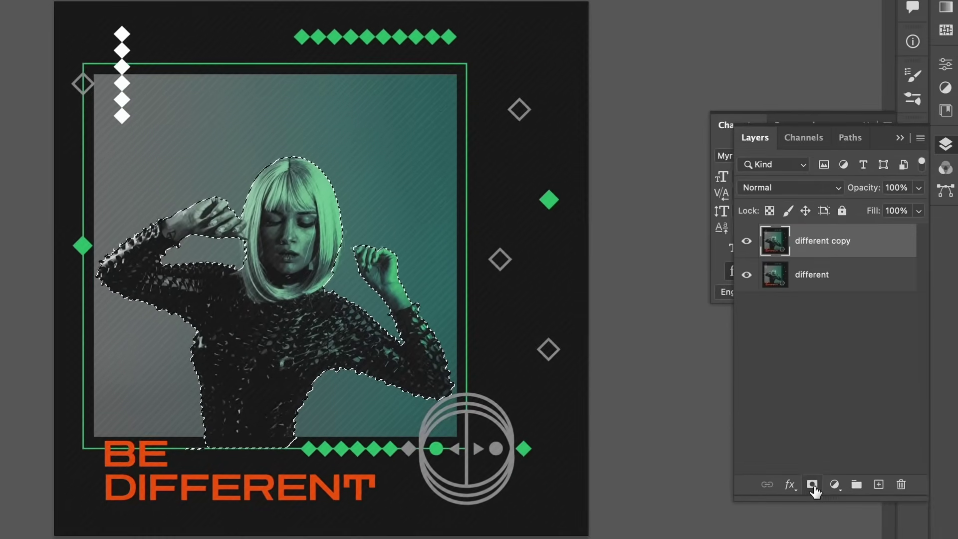
# Step: Mask the copy to the woman, convert kriti to a Smart Object, and move it behind her
pyautogui.click(813, 487)
pyautogui.write('kriti')
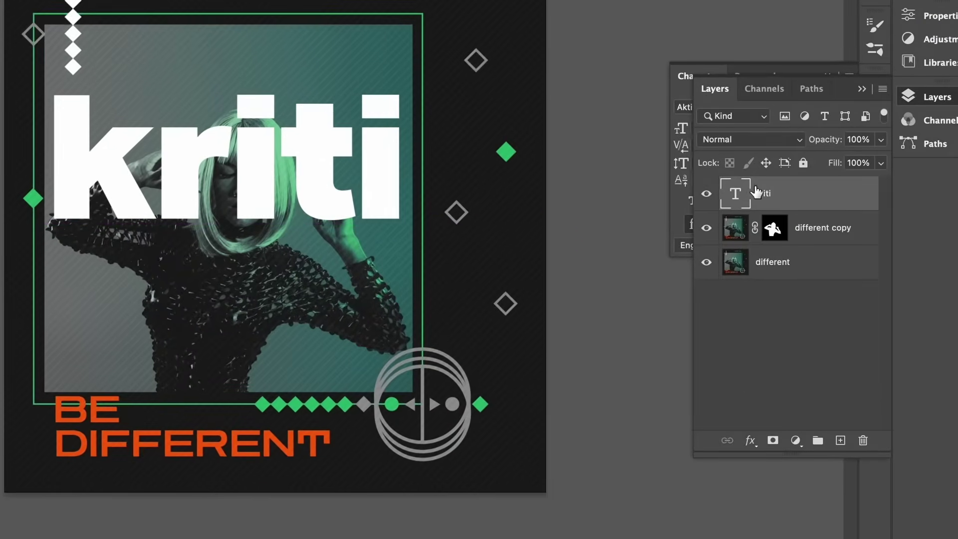
pyautogui.rightClick(808, 299)
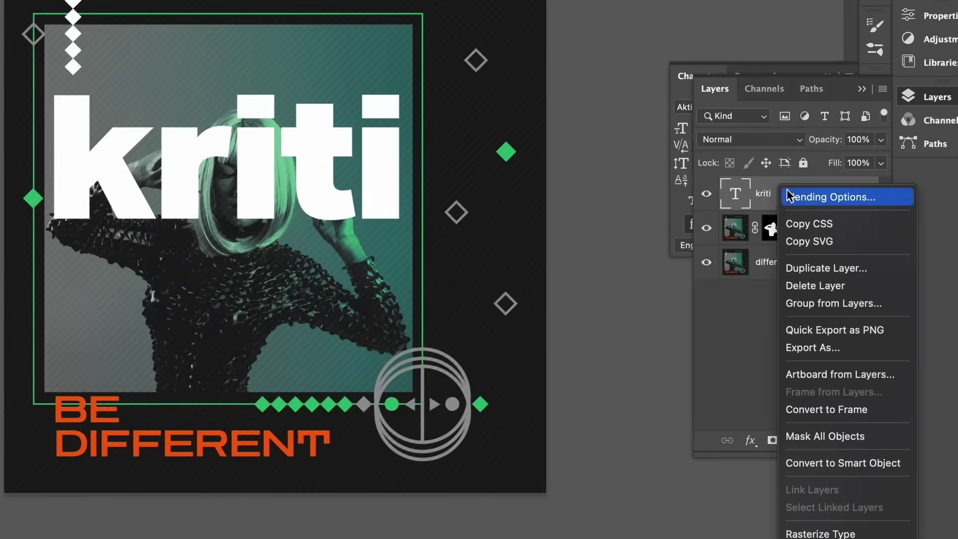
pyautogui.click(855, 465)
pyautogui.moveTo(802, 200); pyautogui.dragTo(800, 232)
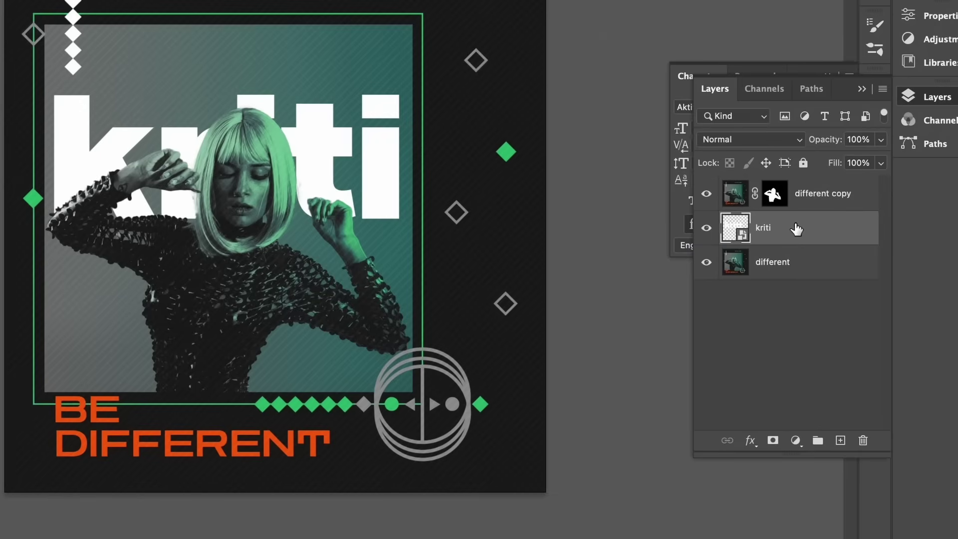
# Step: Duplicate kriti above the woman and set the copy's Fill to 0%
pyautogui.hotkey('ctrl', 'j')
pyautogui.moveTo(793, 235); pyautogui.dragTo(795, 191)
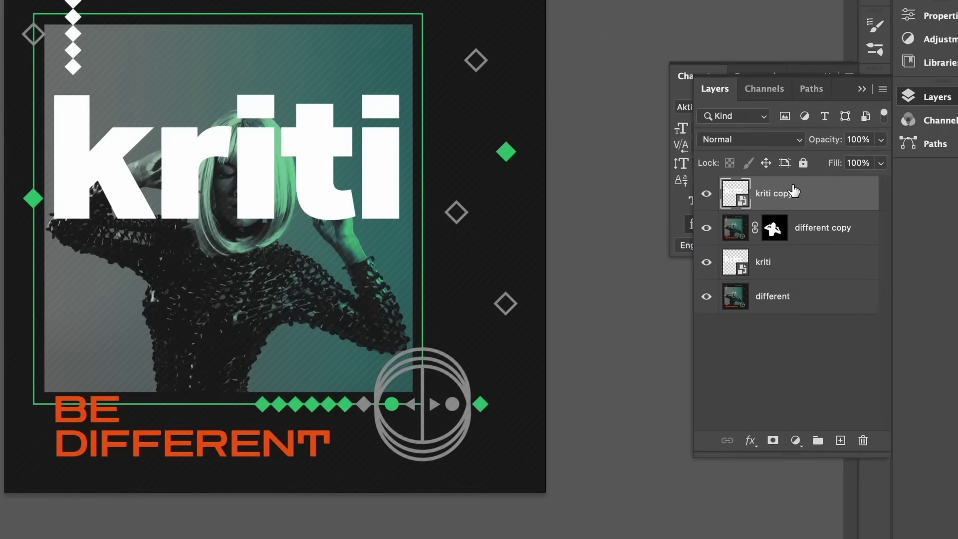
pyautogui.click(883, 163)
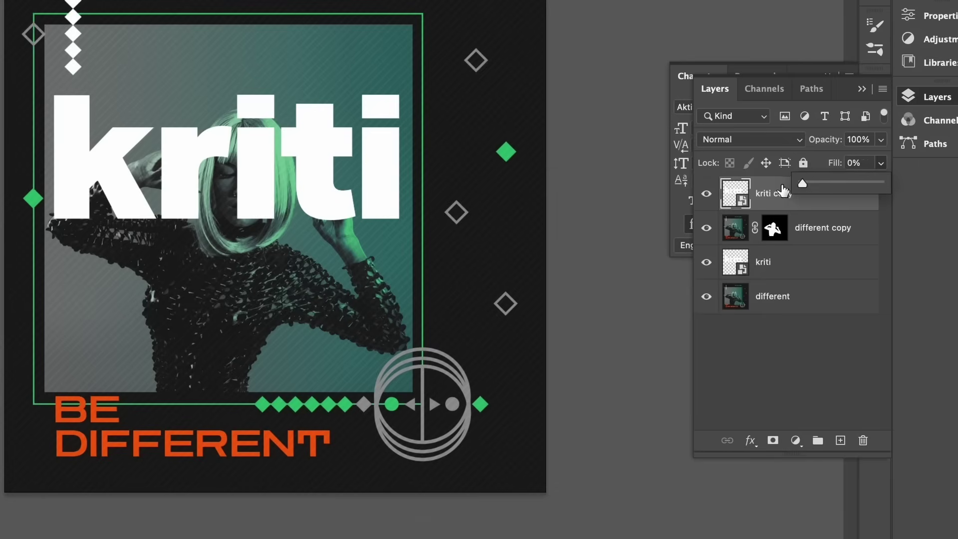
pyautogui.click(752, 442)
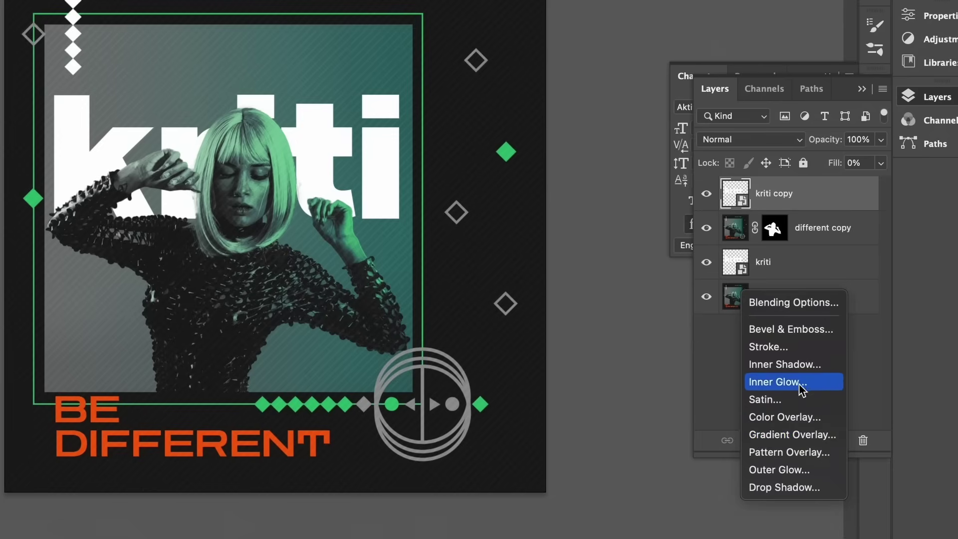
# Step: Give kriti copy a 2 px Stroke effect and clip it to the different copy layer
pyautogui.click(809, 349)
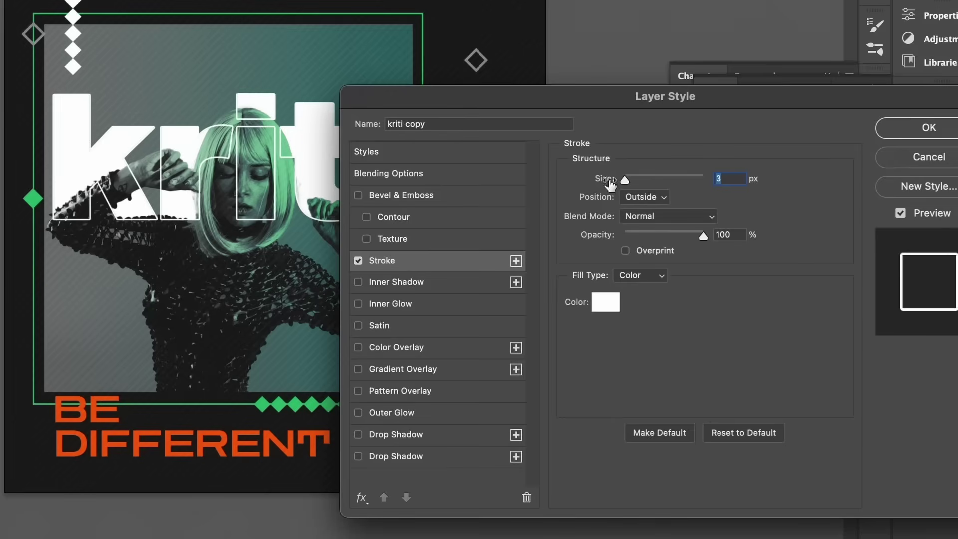
pyautogui.write('2')
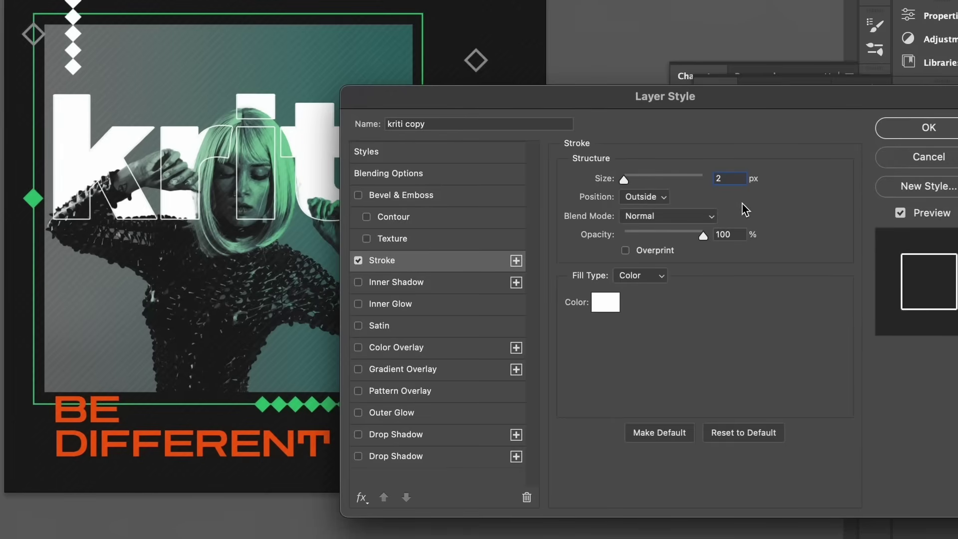
pyautogui.moveTo(774, 102)
pyautogui.mouseDown()
pyautogui.moveTo(799, 280)
pyautogui.moveTo(732, 49)
pyautogui.mouseUp()
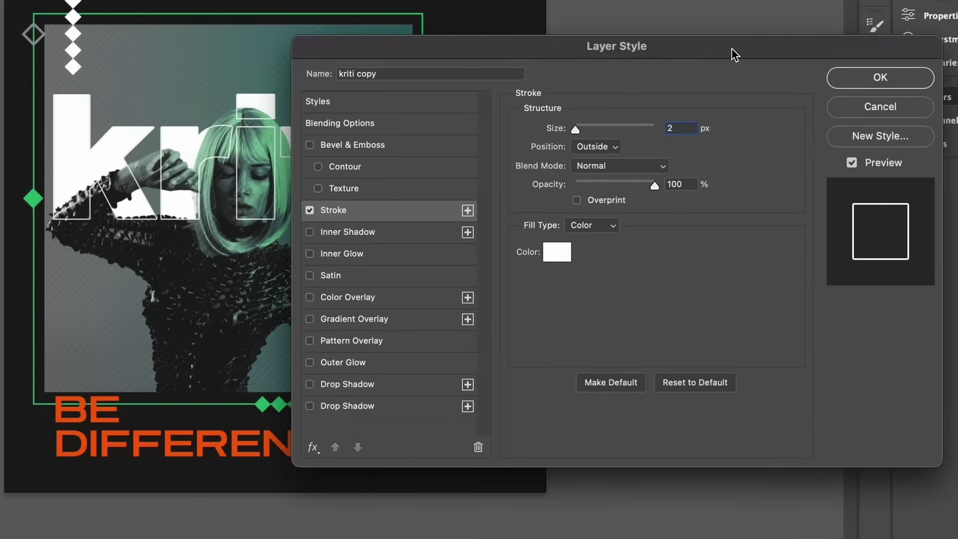
pyautogui.click(856, 79)
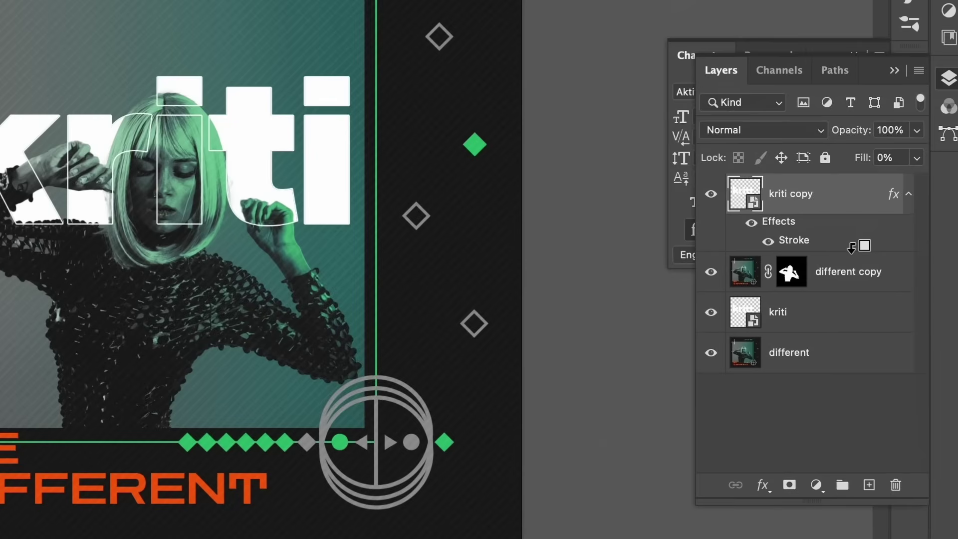
pyautogui.keyDown('alt'); pyautogui.click(851, 247); pyautogui.keyUp('alt')
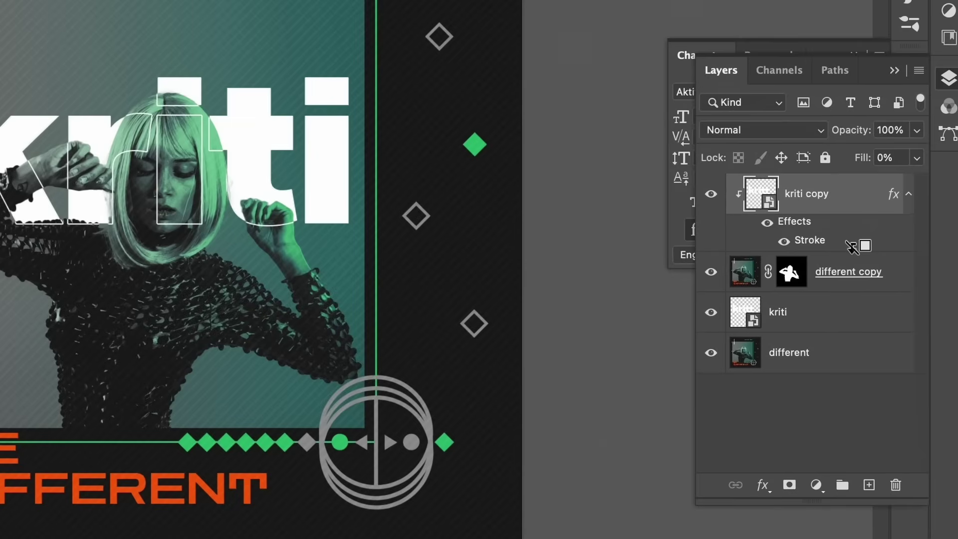
# Step: Select both kriti layers, then rotate, enlarge and shift the lettering diagonally across the poster
pyautogui.keyDown('ctrl'); pyautogui.click(821, 322); pyautogui.keyUp('ctrl')
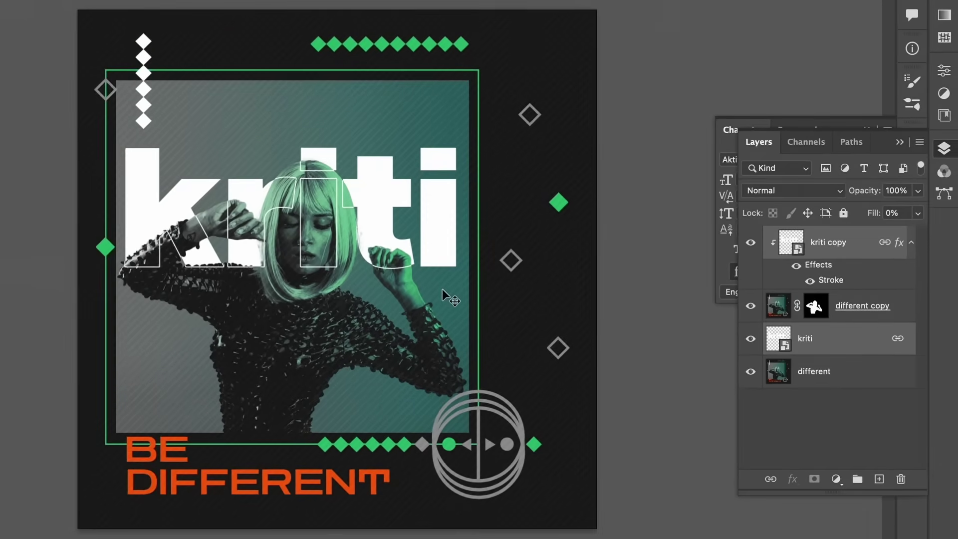
pyautogui.moveTo(443, 289)
pyautogui.mouseDown()
pyautogui.moveTo(392, 267)
pyautogui.moveTo(408, 398)
pyautogui.moveTo(419, 407)
pyautogui.moveTo(409, 407)
pyautogui.moveTo(397, 232)
pyautogui.moveTo(379, 181)
pyautogui.moveTo(381, 302)
pyautogui.mouseUp()
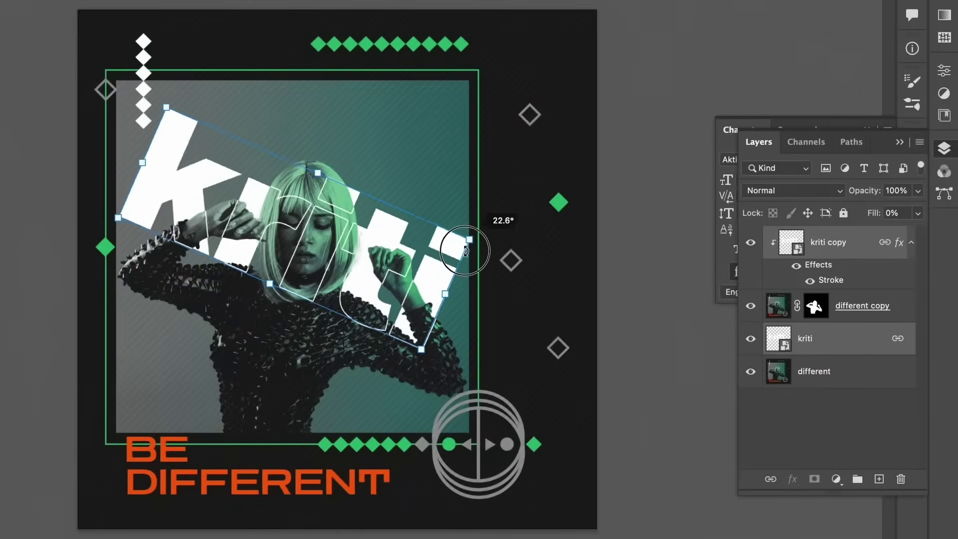
pyautogui.moveTo(474, 164)
pyautogui.mouseDown()
pyautogui.moveTo(471, 267)
pyautogui.moveTo(585, 258)
pyautogui.mouseUp()
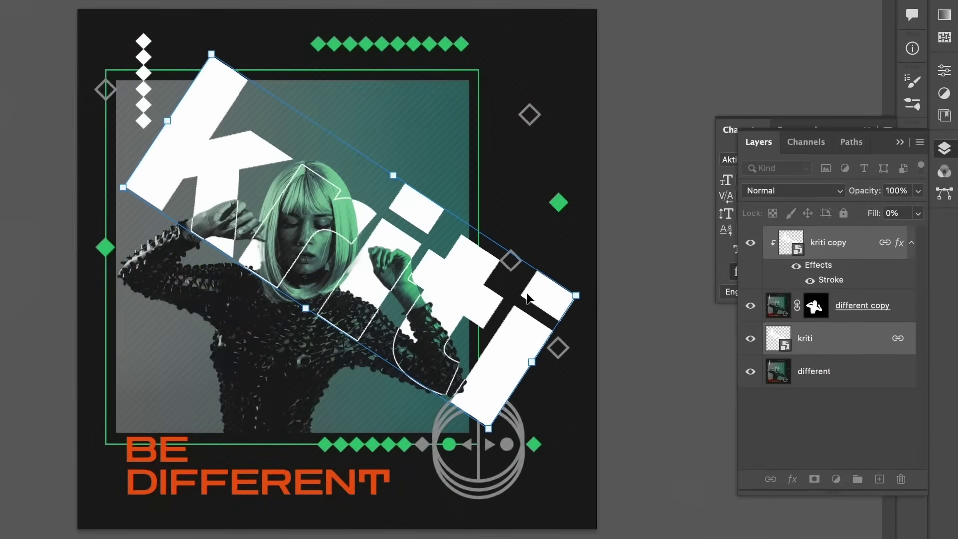
pyautogui.moveTo(519, 298); pyautogui.dragTo(491, 302)
pyautogui.press('Return')
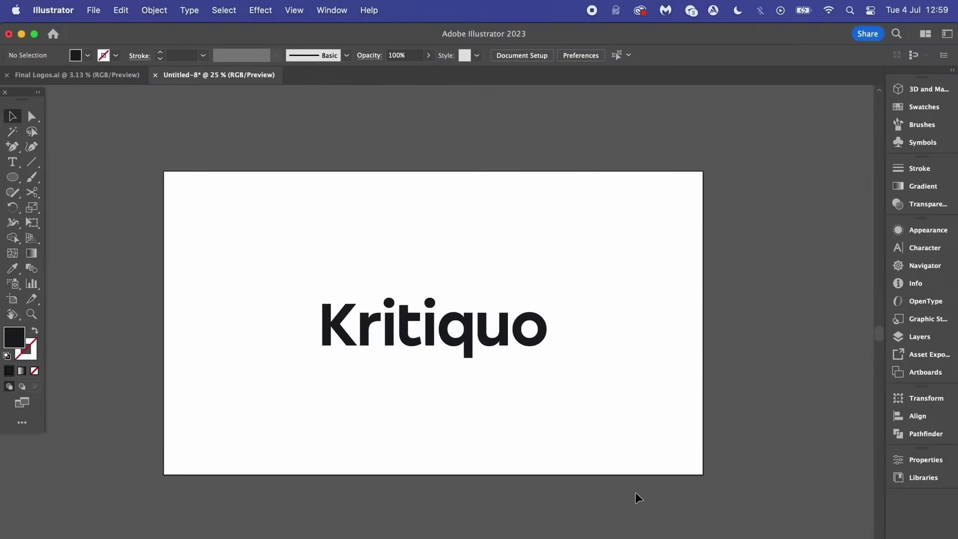
# Step: Create an Art Brush from the Kritiquo wordmark in the Brushes panel
pyautogui.click(603, 395)
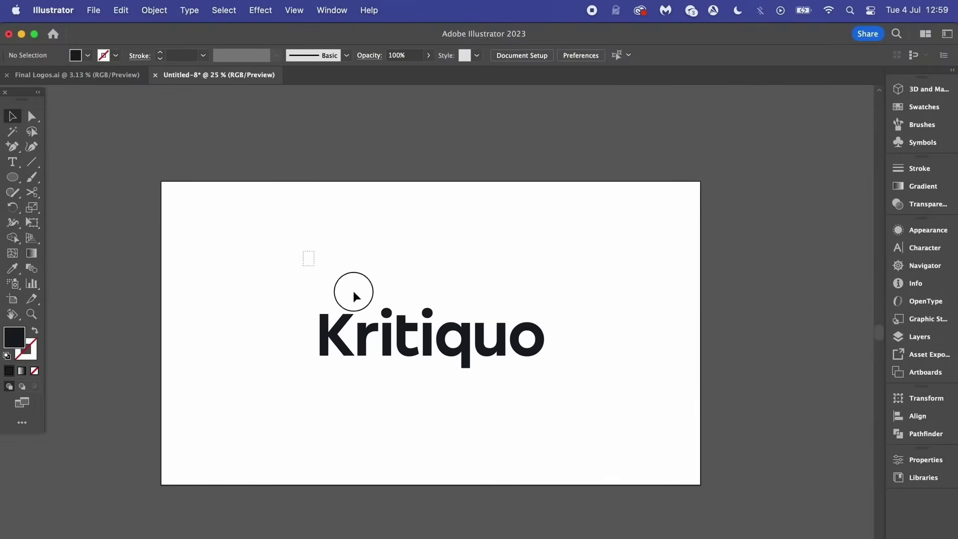
pyautogui.moveTo(307, 258)
pyautogui.mouseDown()
pyautogui.moveTo(541, 349)
pyautogui.moveTo(535, 343)
pyautogui.mouseUp()
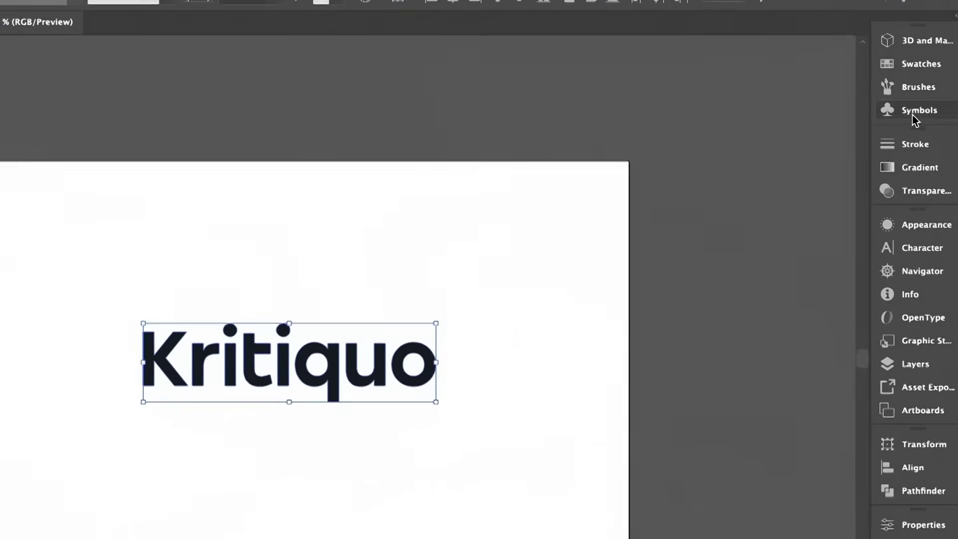
pyautogui.click(910, 125)
pyautogui.moveTo(383, 384); pyautogui.dragTo(722, 220)
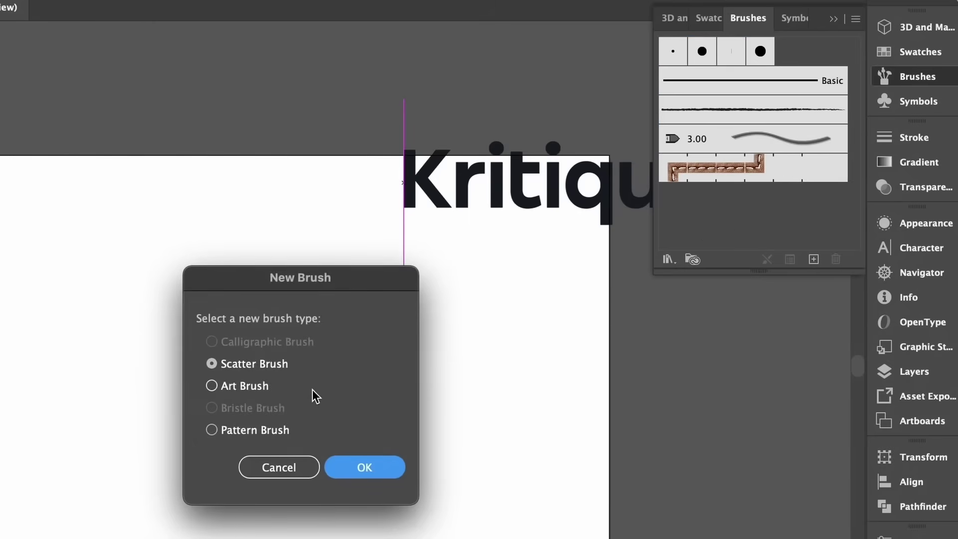
pyautogui.click(247, 387)
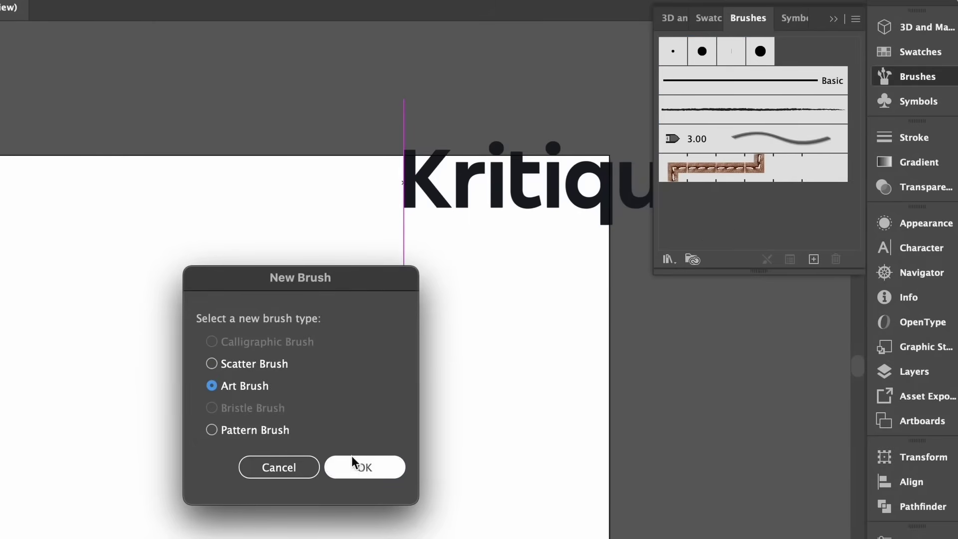
pyautogui.click(363, 468)
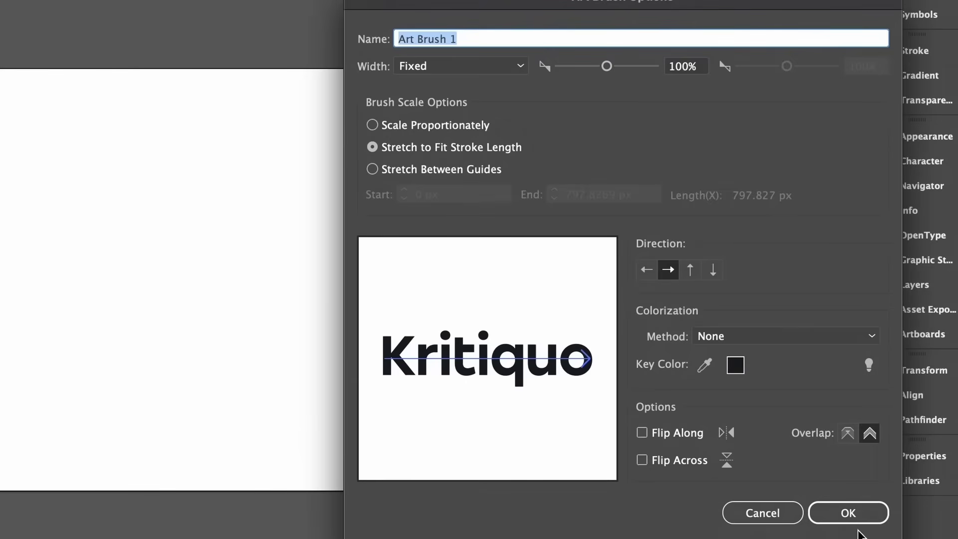
pyautogui.click(848, 513)
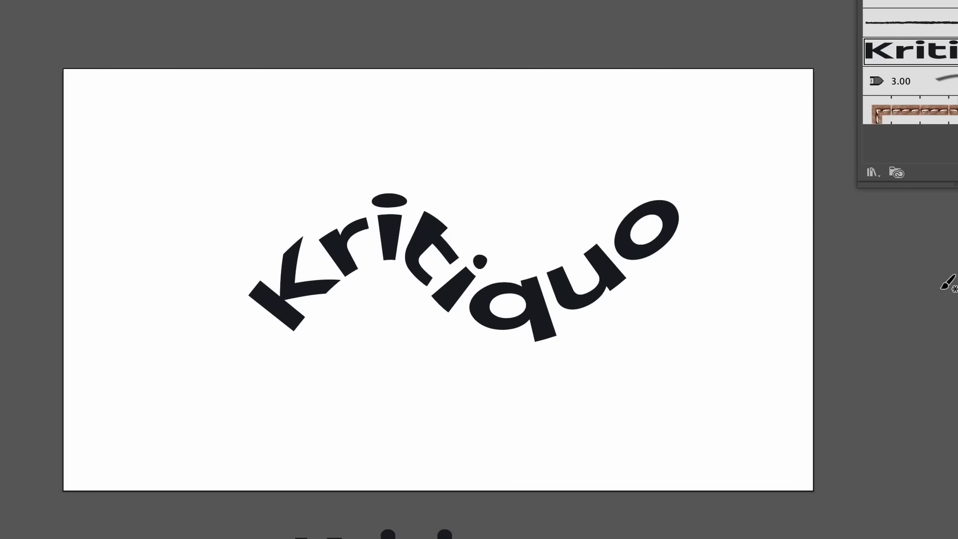
# Step: Try curved and arched Kritiquo strokes with the new brush, undoing each attempt
pyautogui.hotkey('ctrl', 'z')
pyautogui.moveTo(522, 204); pyautogui.dragTo(566, 264)
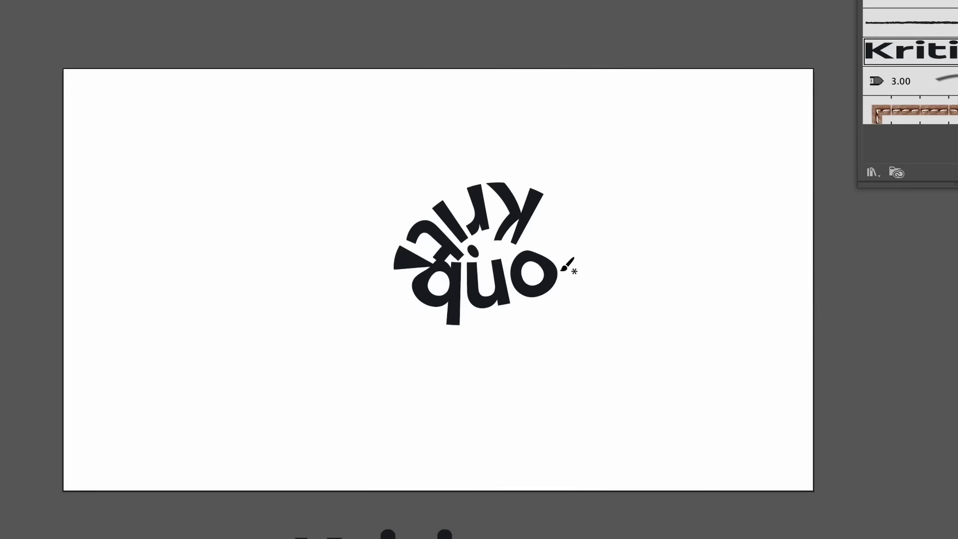
pyautogui.hotkey('ctrl', 'z')
pyautogui.moveTo(322, 314); pyautogui.dragTo(563, 286)
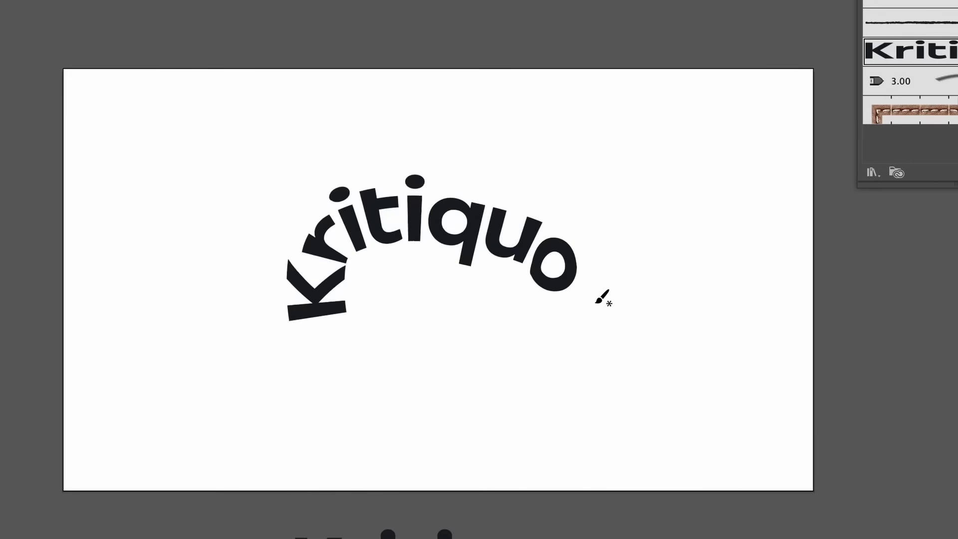
pyautogui.hotkey('ctrl', 'z')
# Step: Draw a square, delete its bottom-left corner, and rotate the open path 45° into a diamond
pyautogui.press('m')
pyautogui.moveTo(352, 166); pyautogui.dragTo(523, 337)
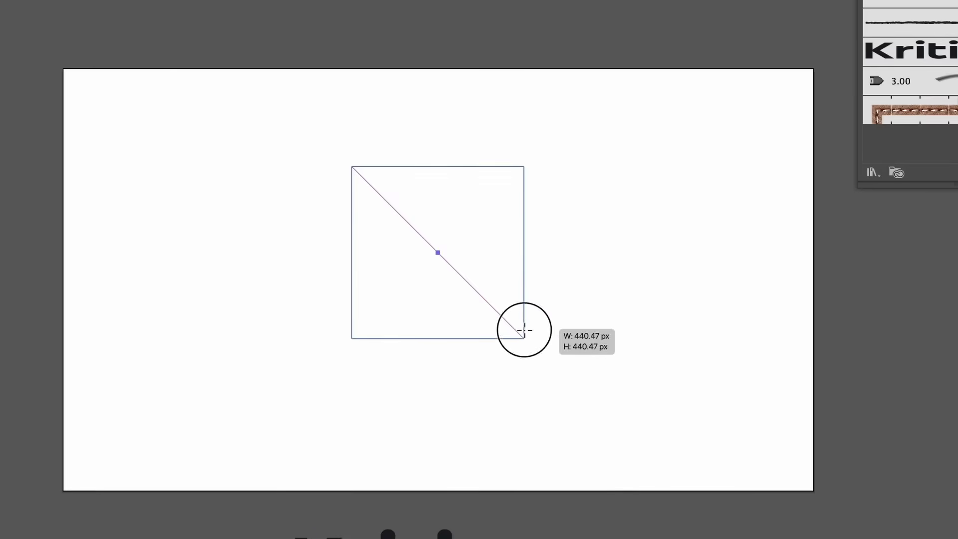
pyautogui.press('a')
pyautogui.click(352, 337)
pyautogui.press('Delete')
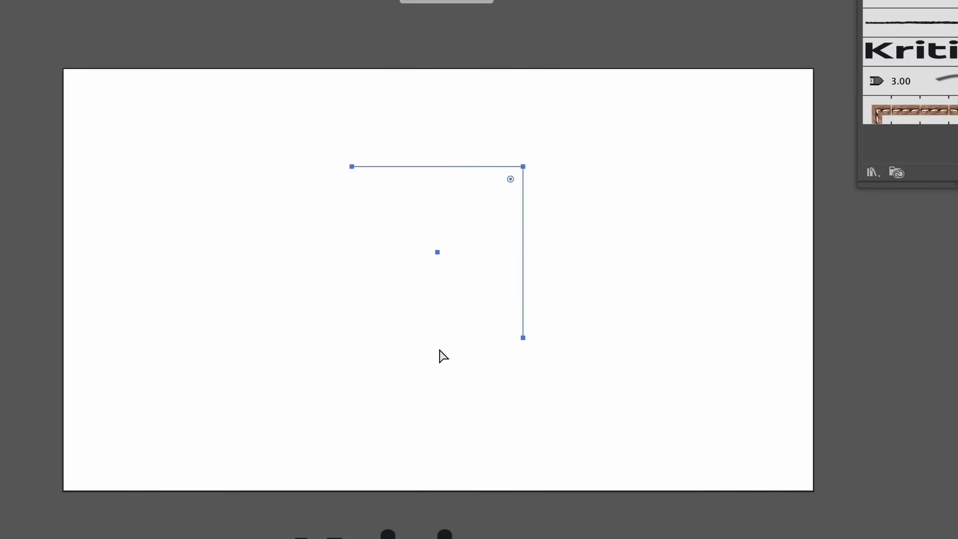
pyautogui.moveTo(530, 347); pyautogui.dragTo(606, 275)
# Step: Apply the Kritiquo brush along the two-sided diamond path
pyautogui.click(792, 135)
pyautogui.click(492, 259)
pyautogui.click(449, 266)
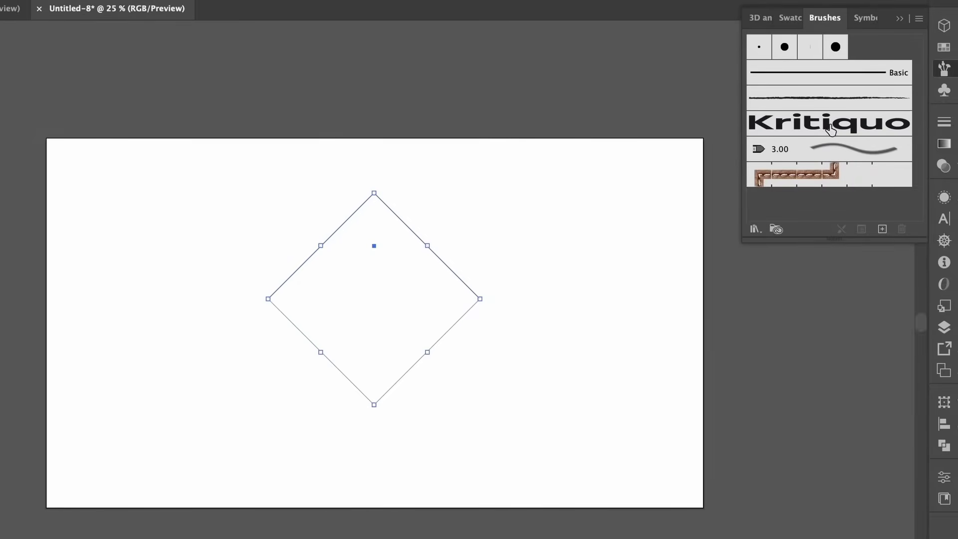
pyautogui.click(828, 127)
pyautogui.click(626, 249)
pyautogui.click(441, 256)
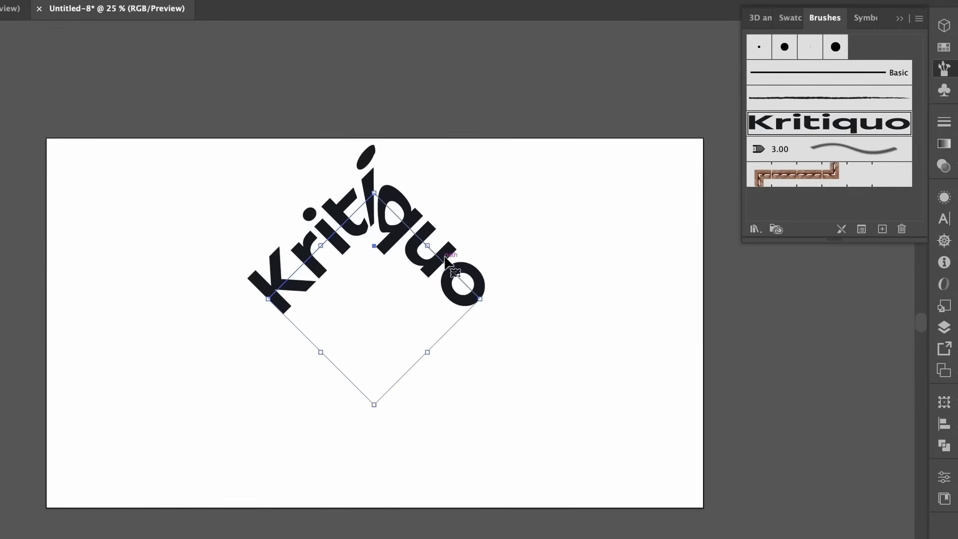
# Step: Raise the brushed diamond's stroke weight to 3 pt, then lower it to 2 pt
pyautogui.click(82, 16)
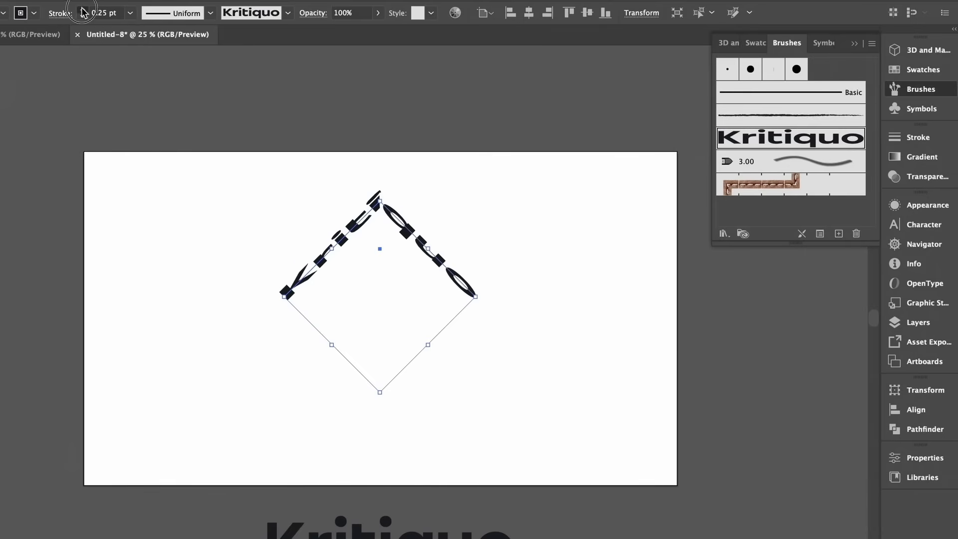
pyautogui.click(83, 9)
pyautogui.click(82, 9)
pyautogui.click(83, 9)
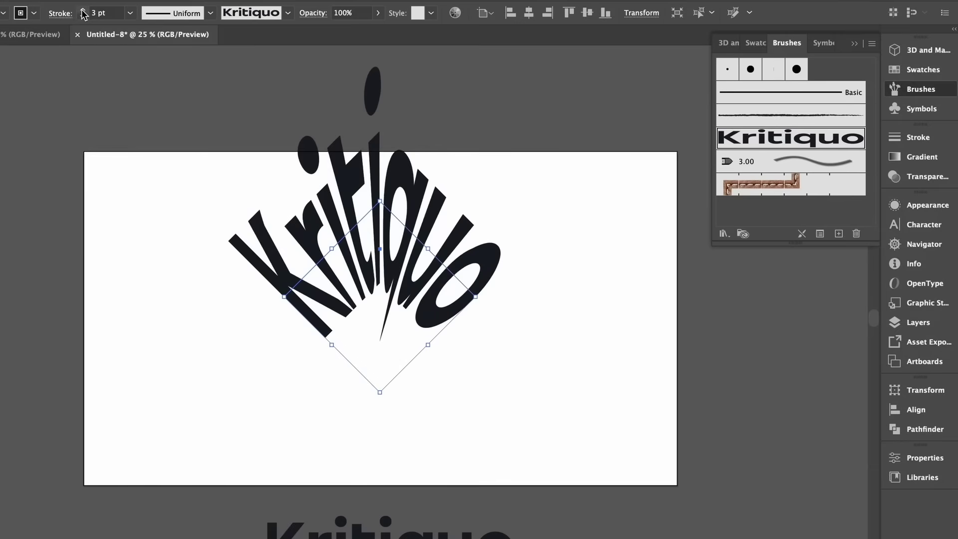
pyautogui.click(84, 18)
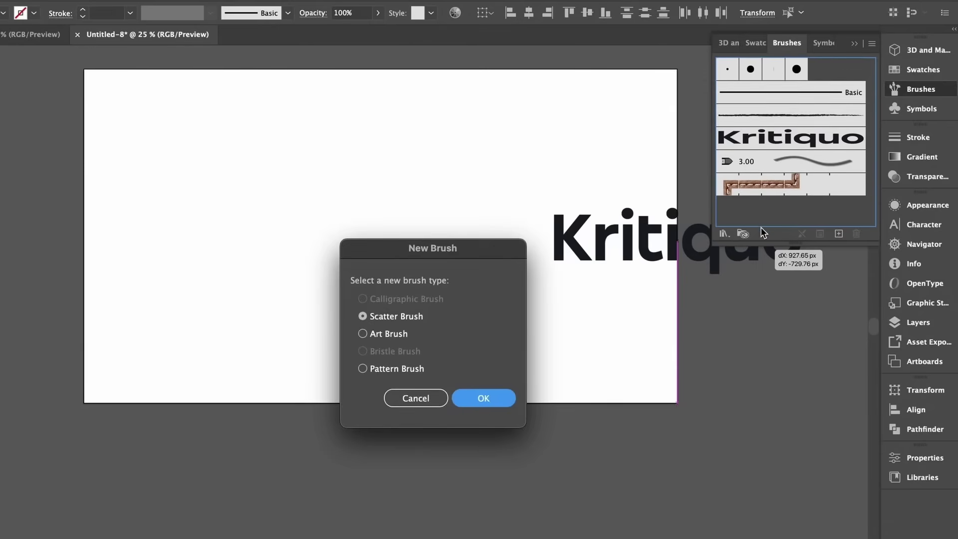
# Step: Create a Kritiquo pattern brush that approximates the path and flips along and across it
pyautogui.click(404, 367)
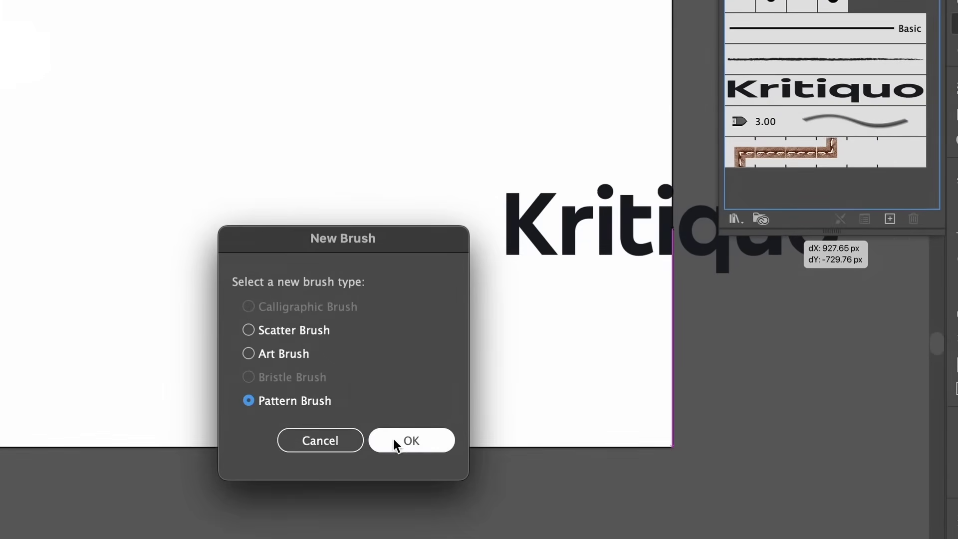
pyautogui.click(406, 444)
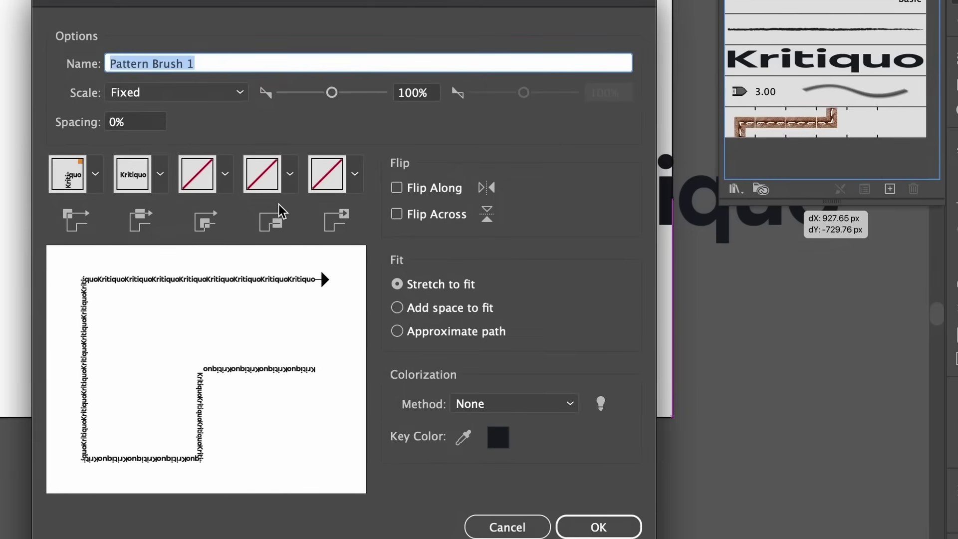
pyautogui.click(427, 313)
pyautogui.click(433, 336)
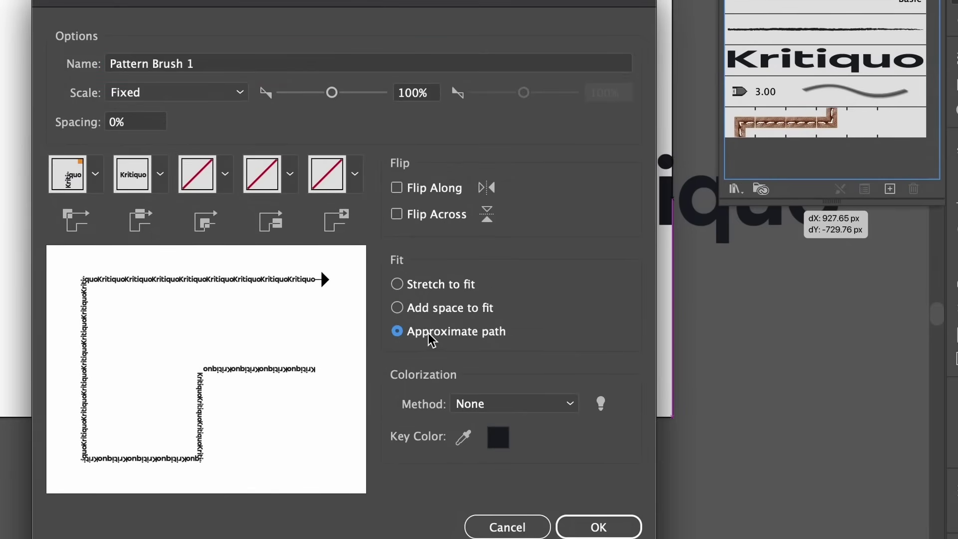
pyautogui.click(396, 216)
pyautogui.click(399, 192)
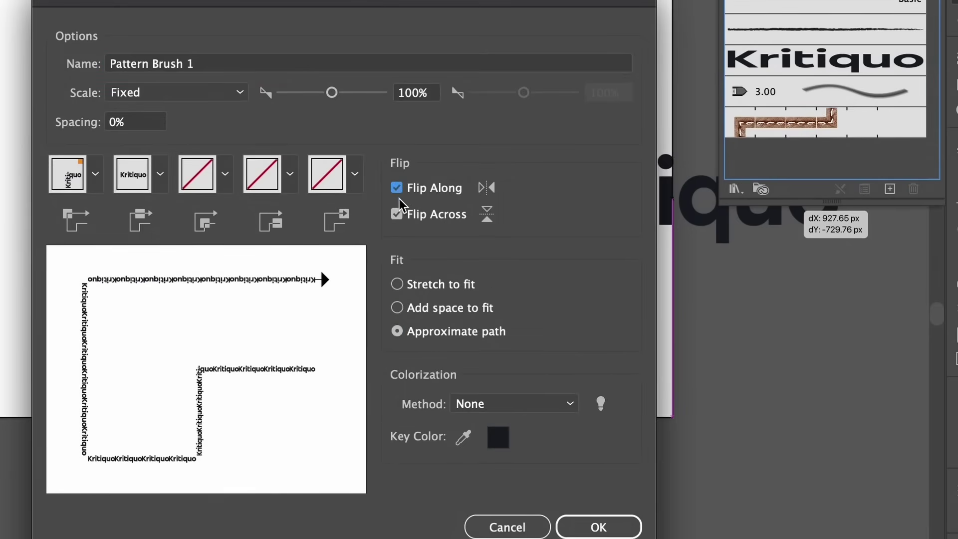
pyautogui.click(602, 526)
# Step: Draw an unfilled circle and apply the Kritiquo pattern brush to it
pyautogui.press('l')
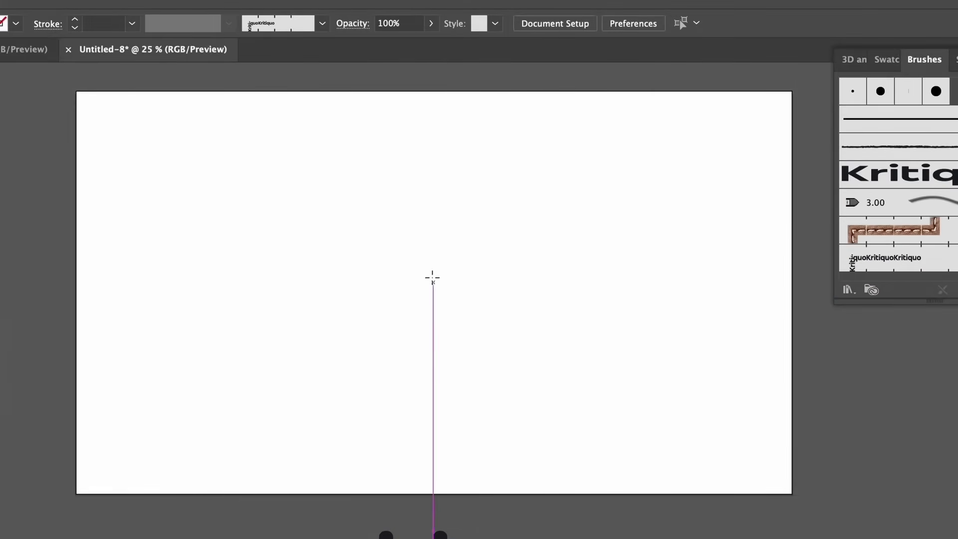
pyautogui.moveTo(310, 161); pyautogui.dragTo(566, 417)
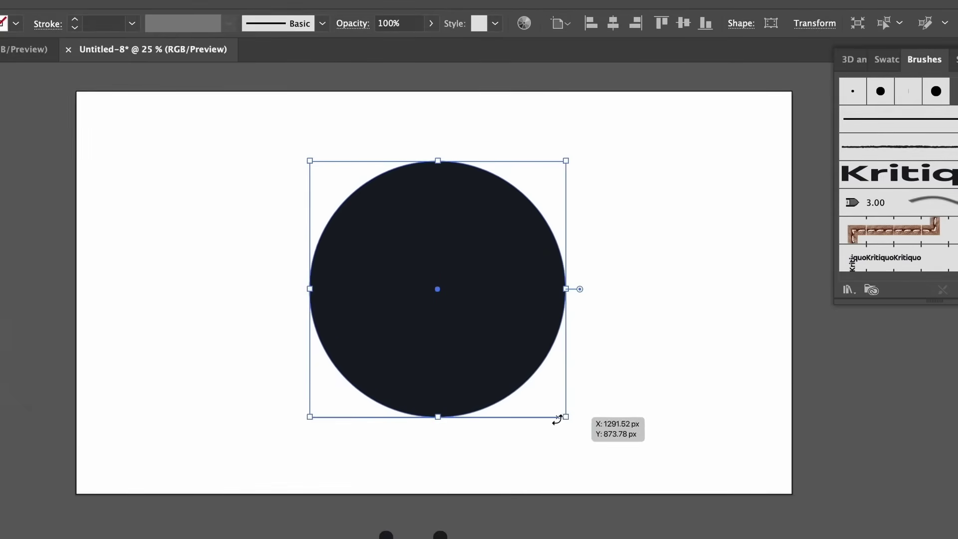
pyautogui.press('/')
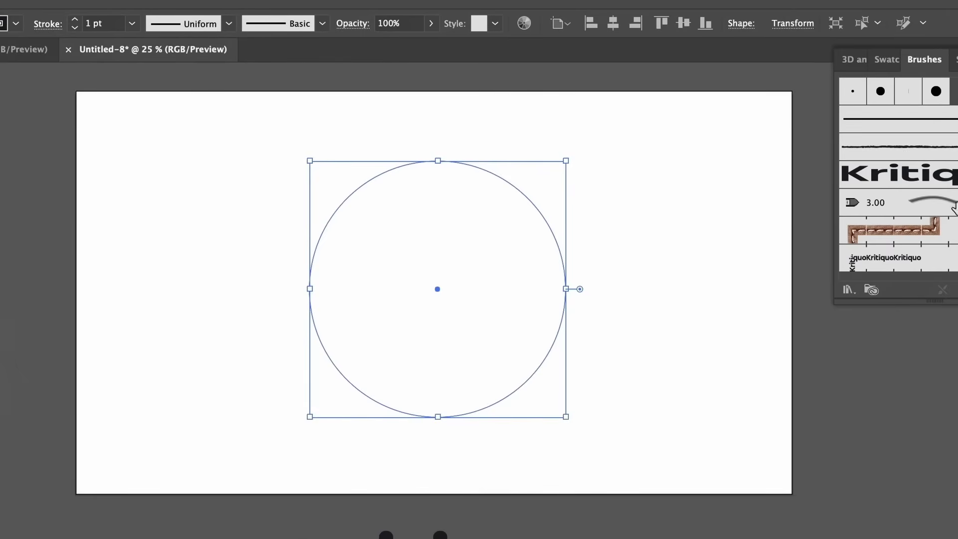
pyautogui.click(938, 262)
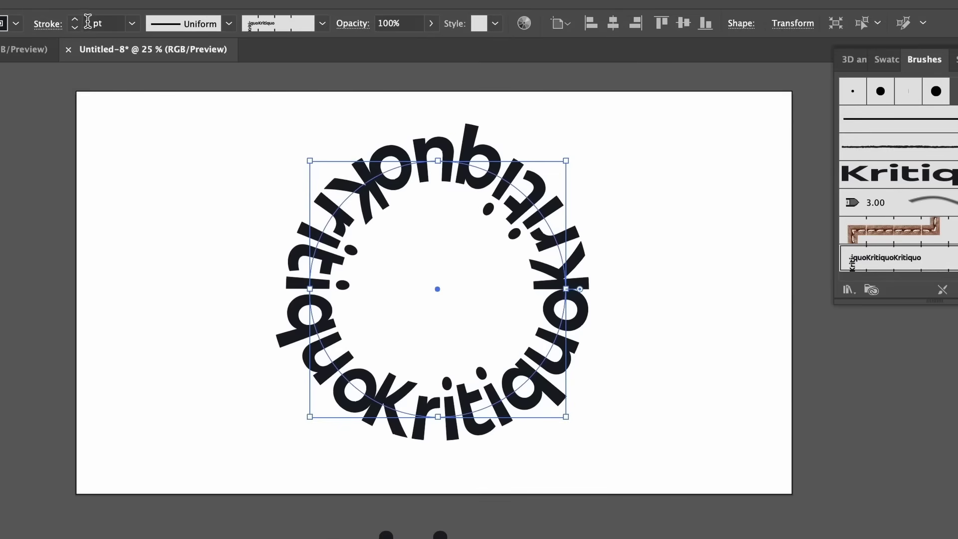
# Step: Thin the circle's stroke to 0.25 pt, then paint a freehand Kritiquo stroke over it
pyautogui.press('Return')
pyautogui.click(75, 30)
pyautogui.click(75, 30)
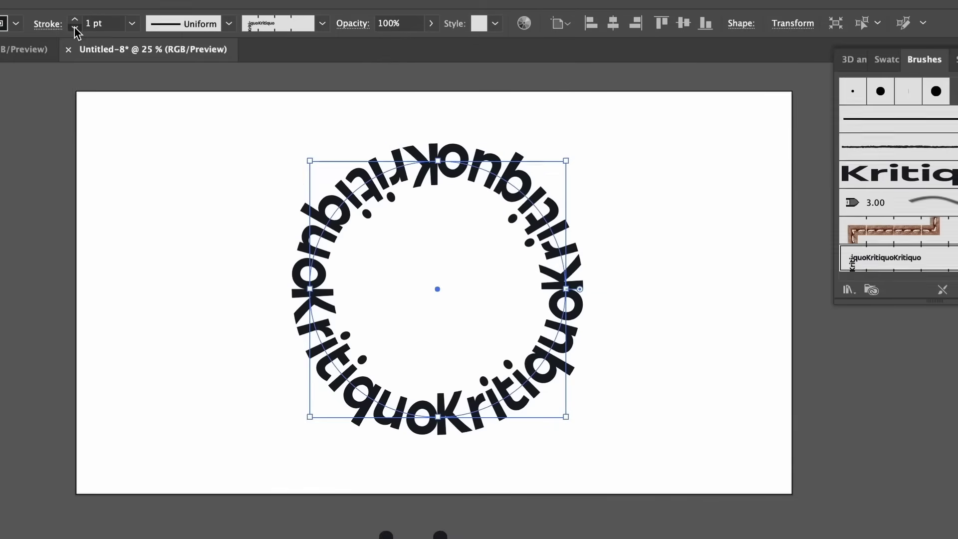
pyautogui.click(75, 30)
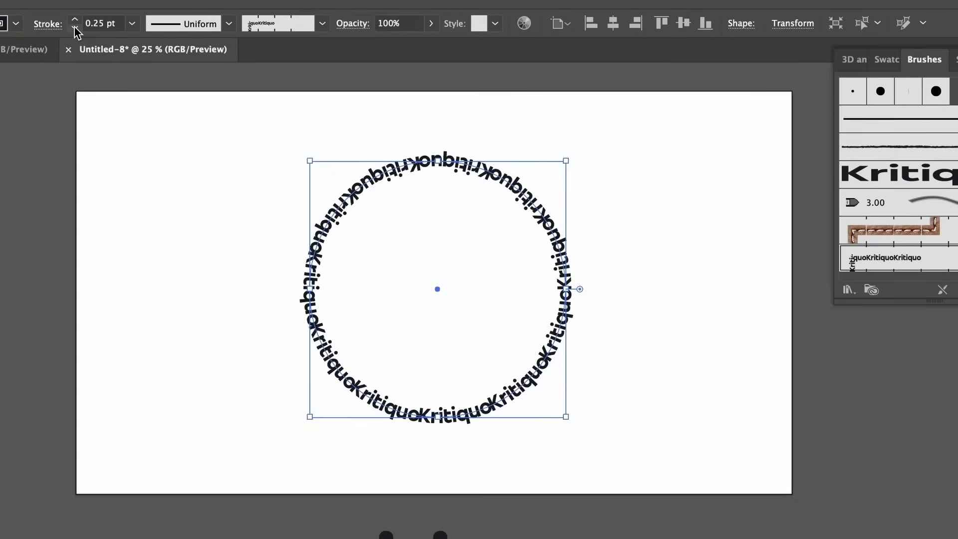
pyautogui.click(75, 30)
pyautogui.click(75, 19)
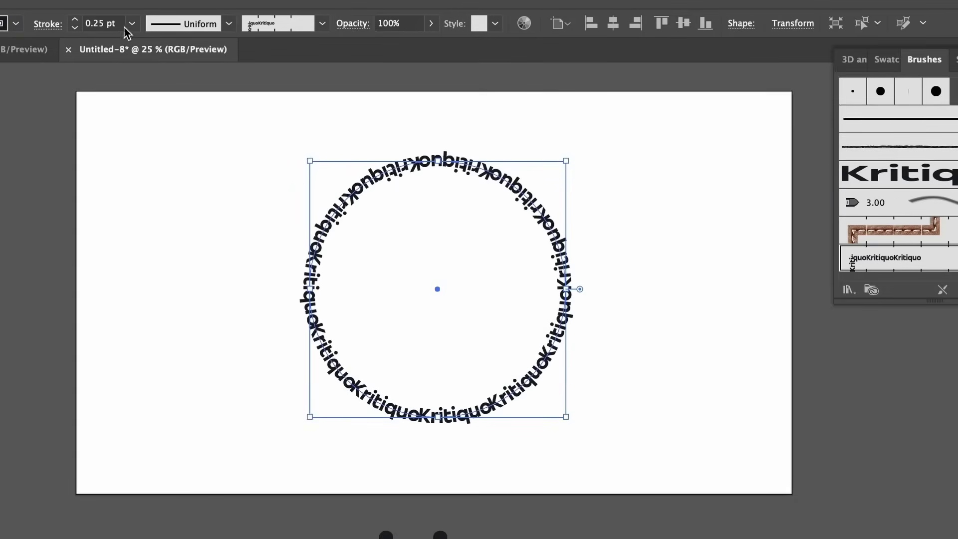
pyautogui.click(617, 165)
pyautogui.press('b')
pyautogui.moveTo(224, 244)
pyautogui.mouseDown()
pyautogui.moveTo(688, 245)
pyautogui.moveTo(762, 397)
pyautogui.mouseUp()
# Step: Undo the stray brush stroke and pick Photoshop's Clone Stamp tool
pyautogui.hotkey('ctrl', 'z')
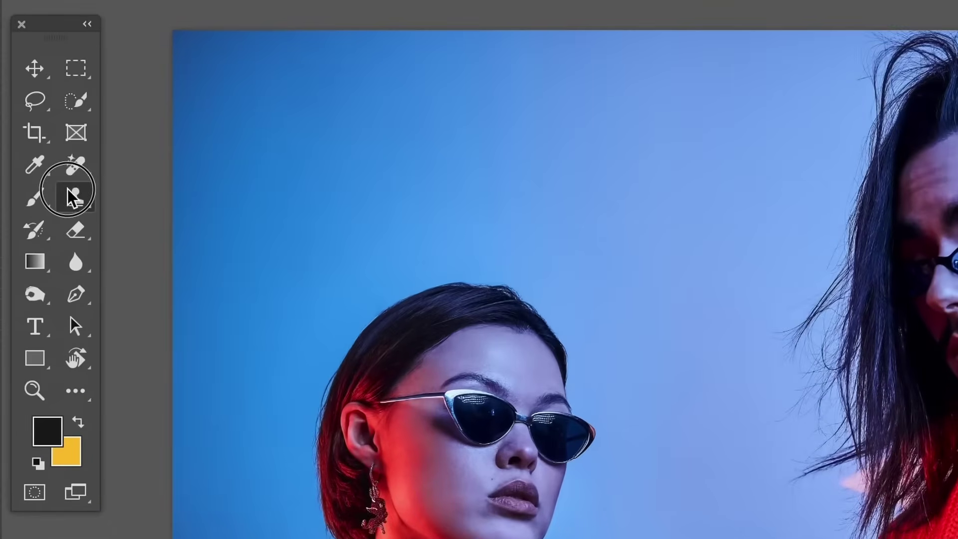
pyautogui.rightClick(73, 194)
pyautogui.click(135, 217)
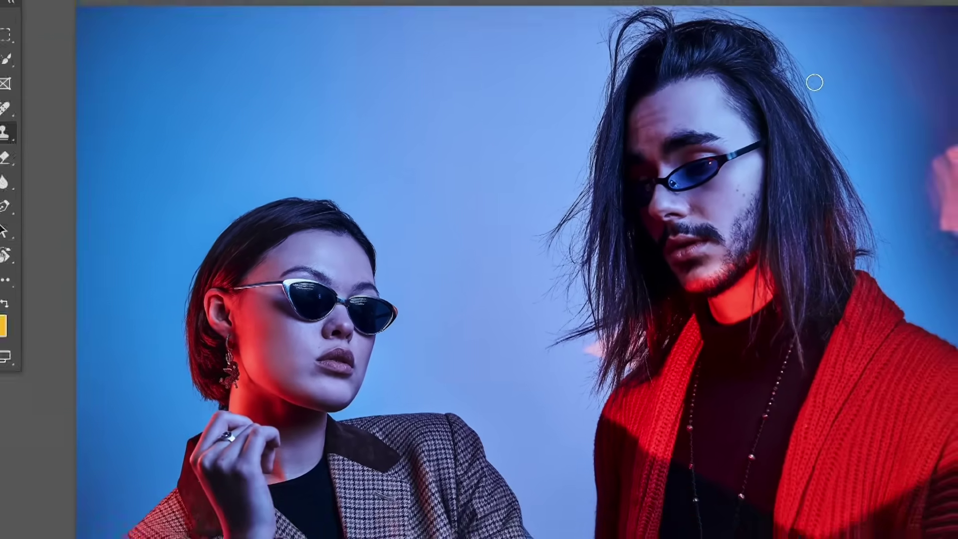
# Step: Lasso a selection from the top edge down beside the man's hair
pyautogui.press('l')
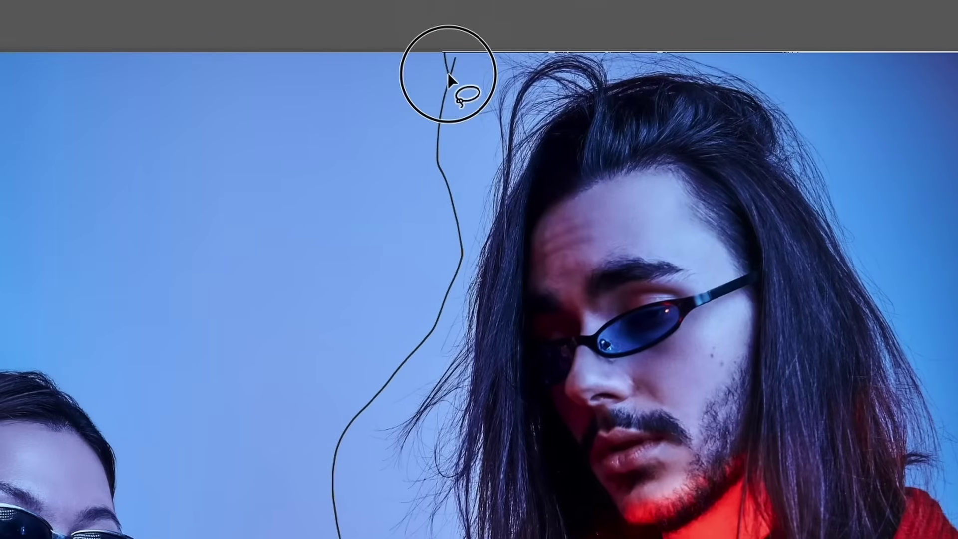
pyautogui.moveTo(883, 52)
pyautogui.mouseDown()
pyautogui.moveTo(470, 58)
pyautogui.moveTo(462, 45)
pyautogui.mouseUp()
pyautogui.rightClick(721, 74)
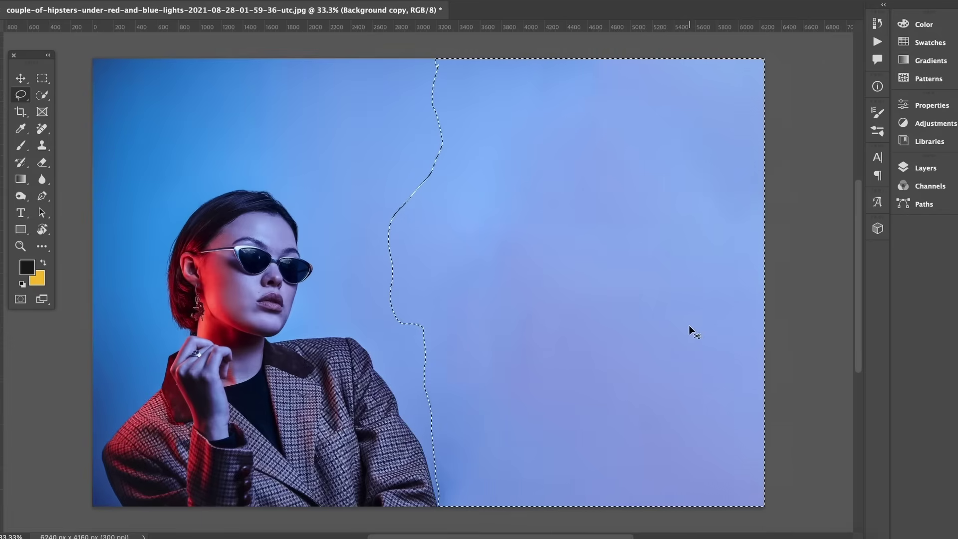
# Step: Deselect the content-aware filled area with Ctrl+D
pyautogui.hotkey('ctrl', 'd')
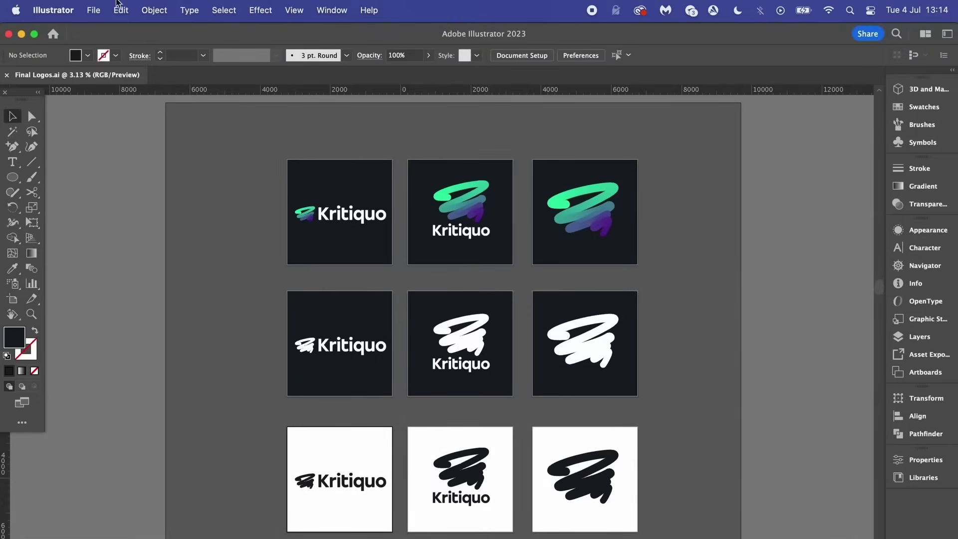
# Step: Open Export for Screens and set the export scale to a 300 ppi resolution
pyautogui.click(94, 10)
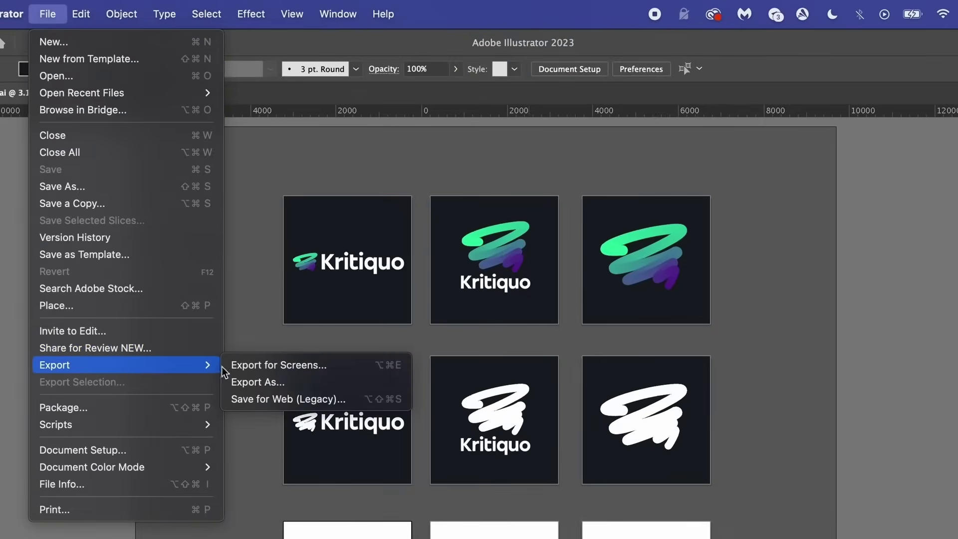
pyautogui.moveTo(120, 364)
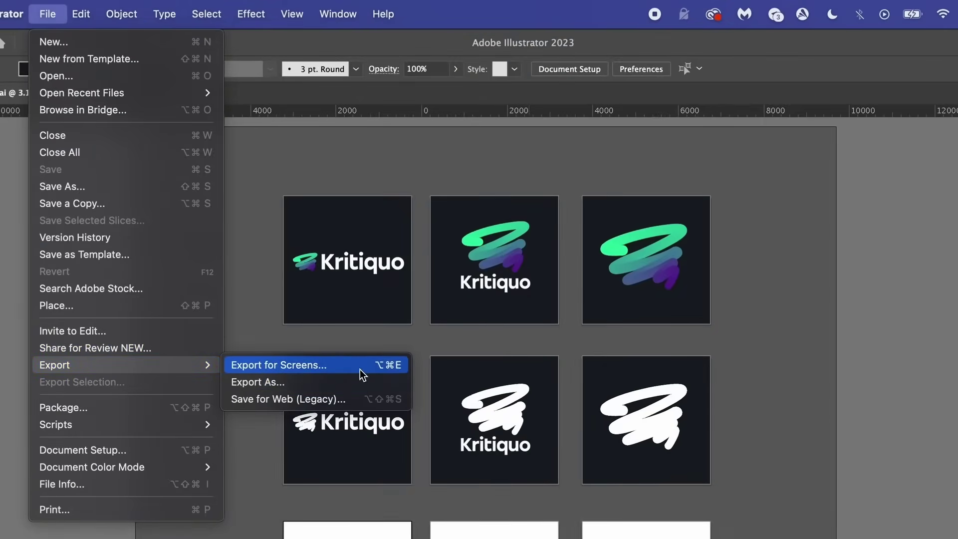
pyautogui.click(359, 365)
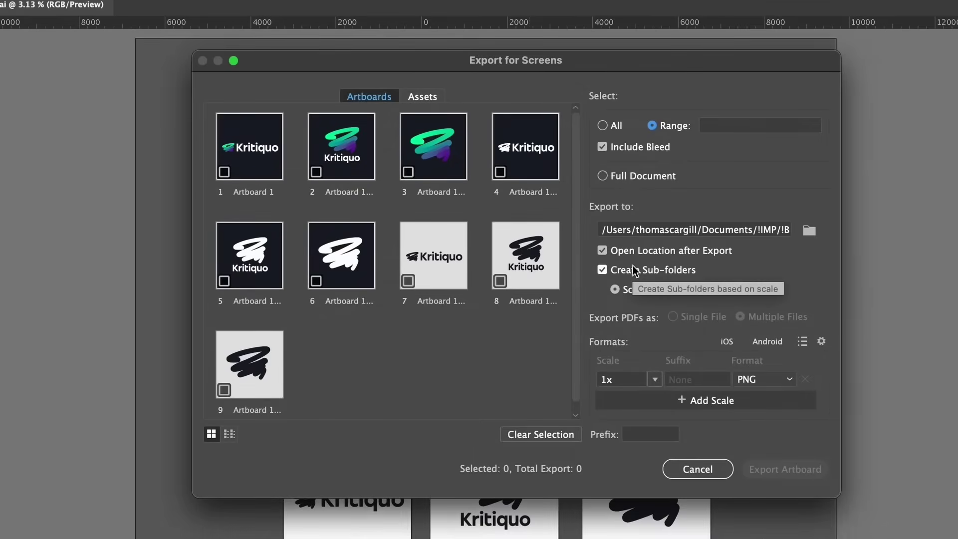
pyautogui.click(652, 378)
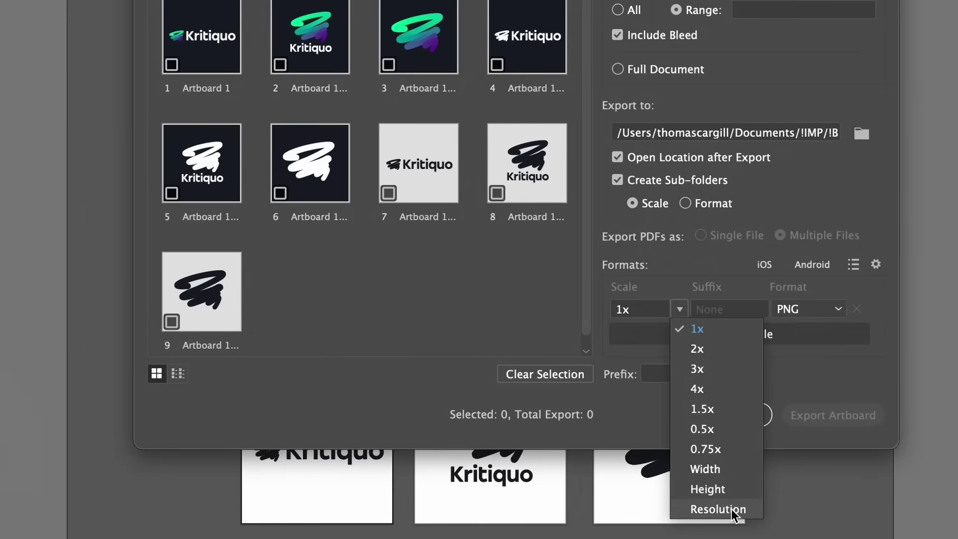
pyautogui.click(732, 509)
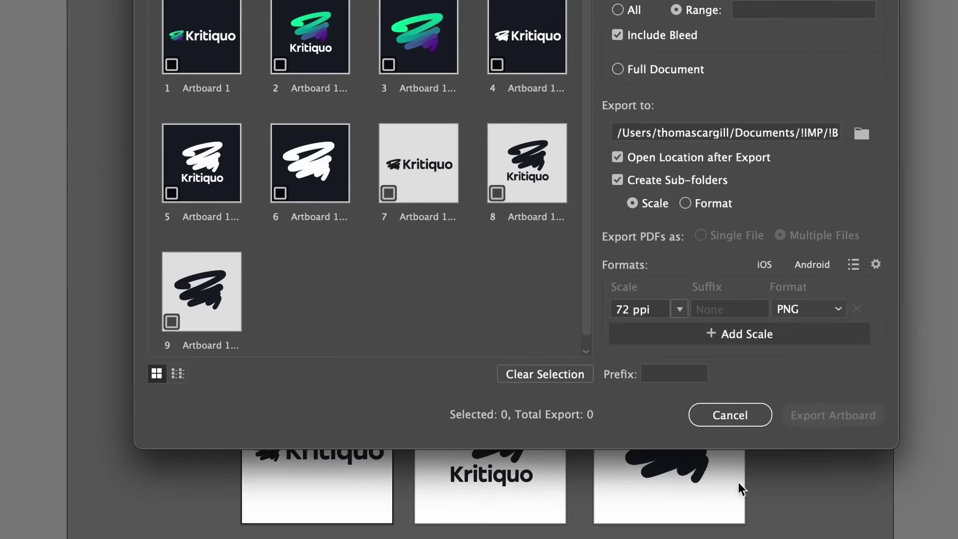
pyautogui.click(665, 309)
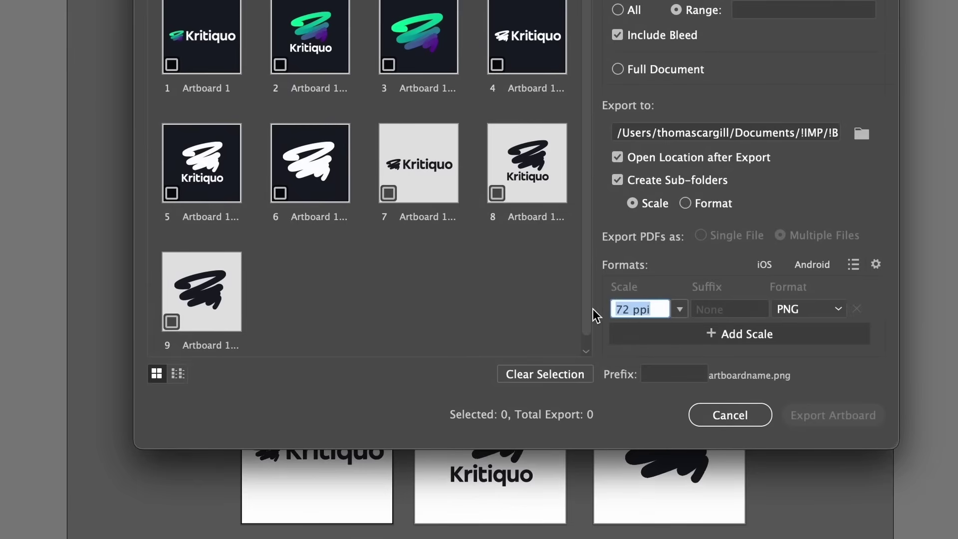
pyautogui.click(679, 309)
pyautogui.click(653, 311)
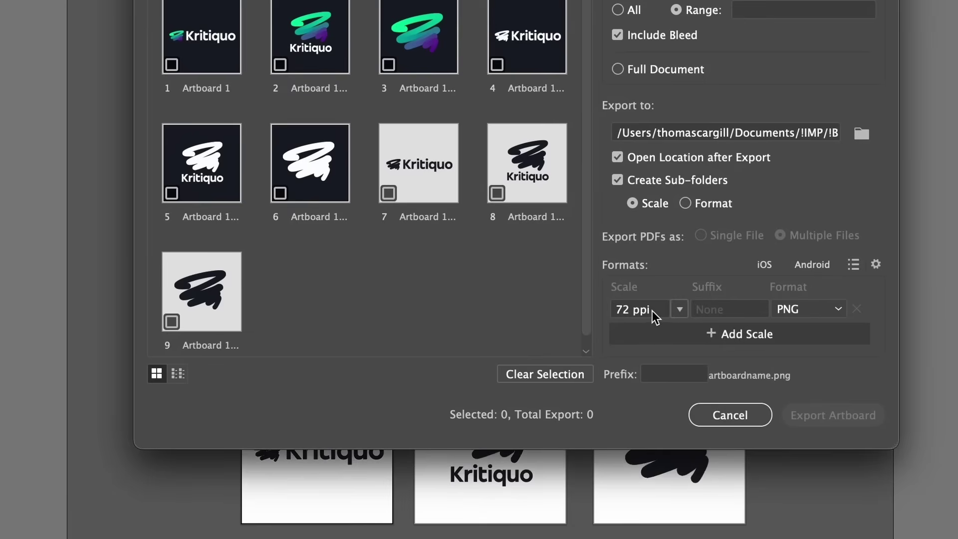
pyautogui.write('300')
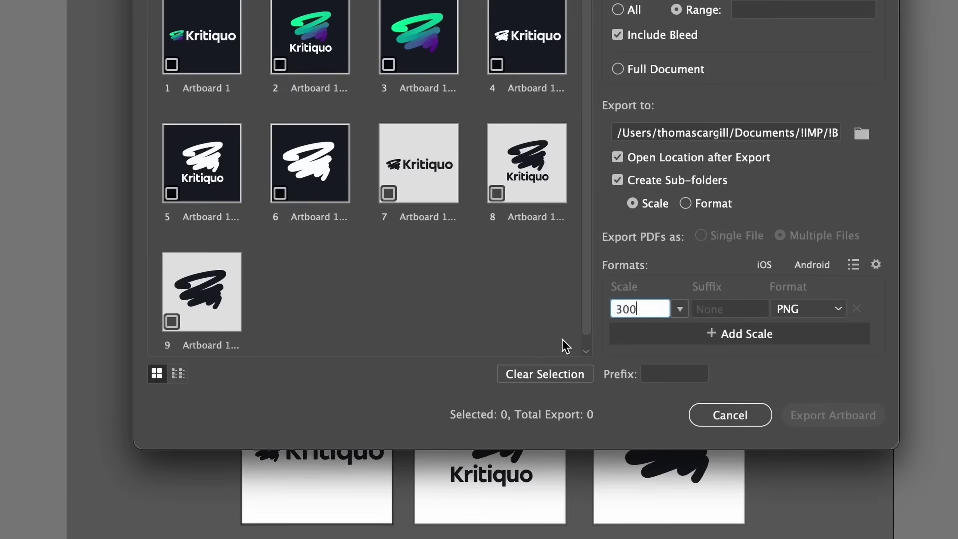
pyautogui.press('Return')
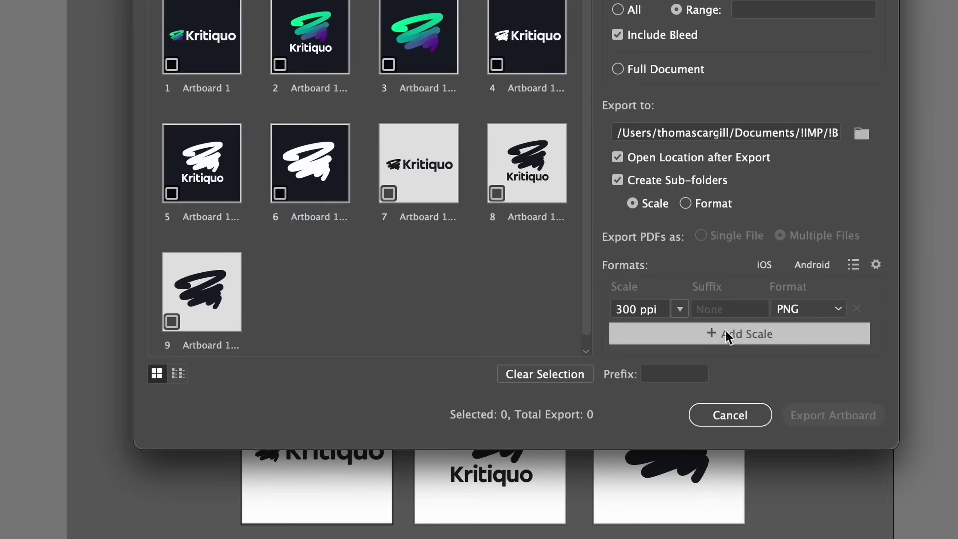